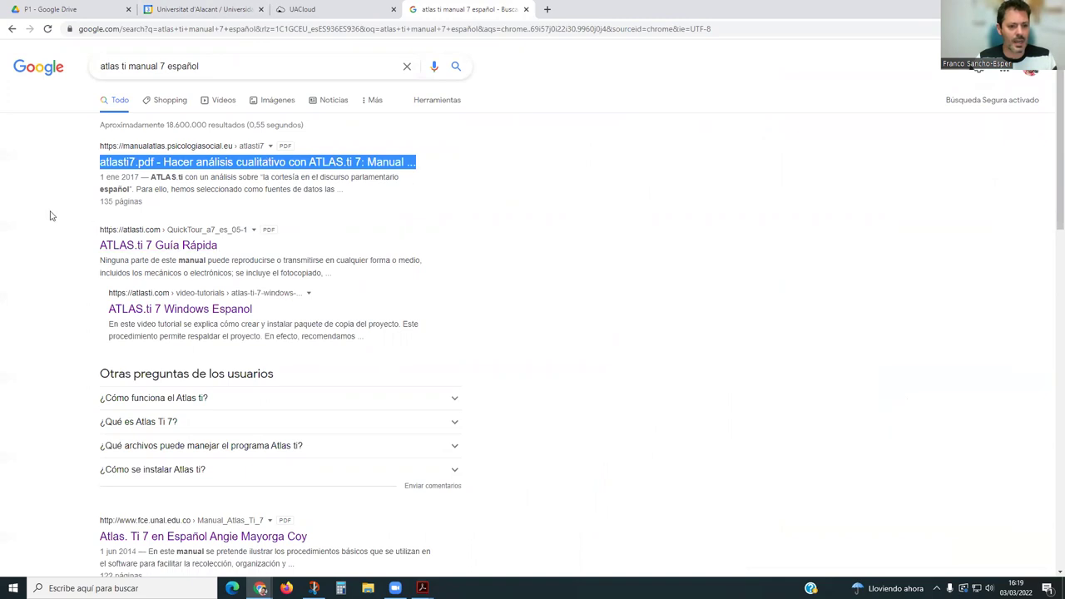
click(109, 272)
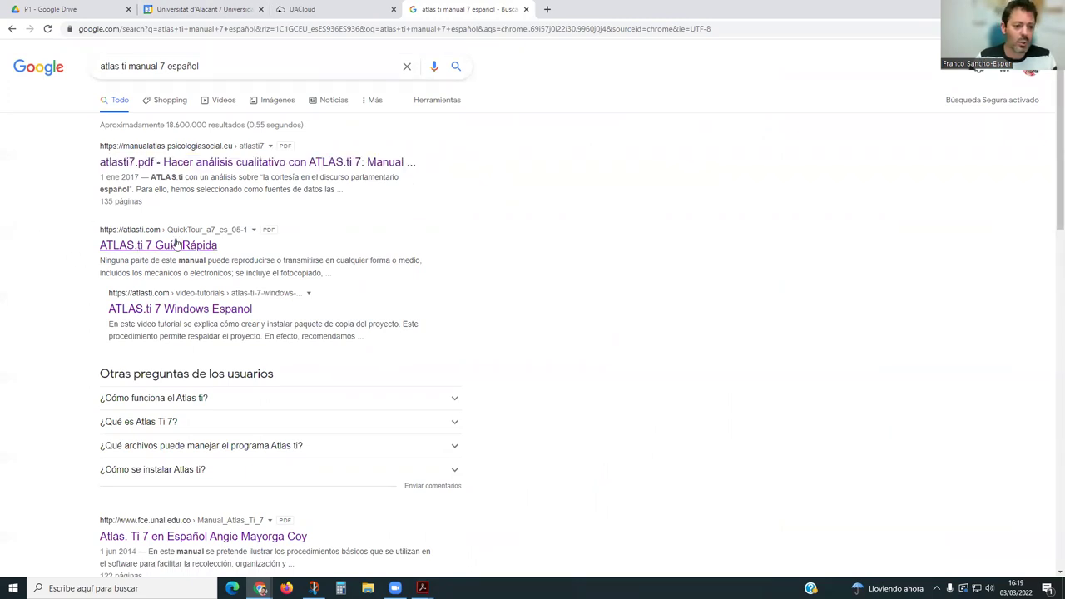
click(196, 308)
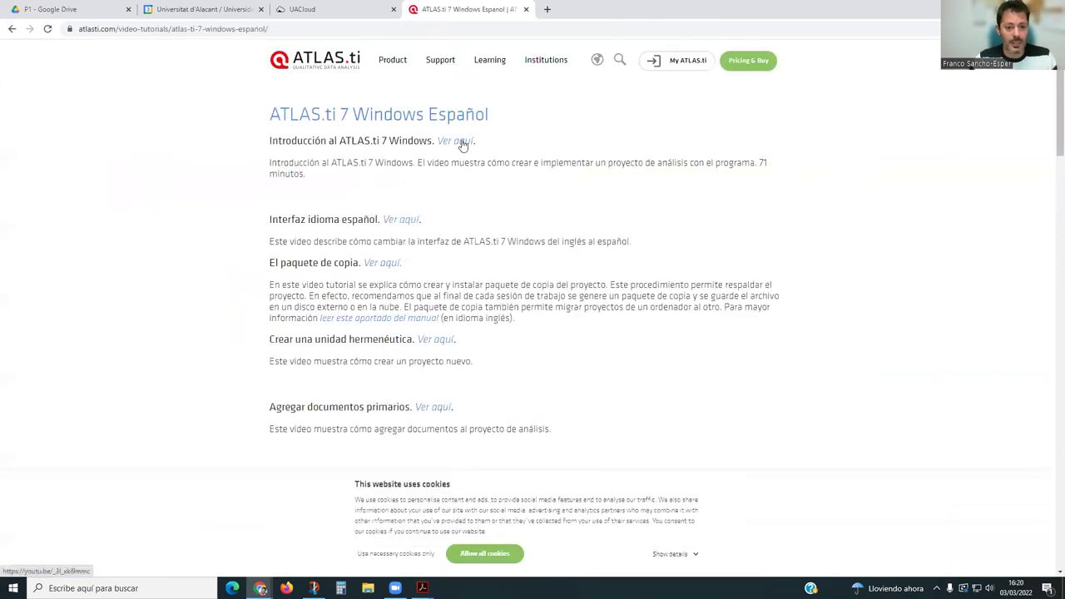
click(17, 33)
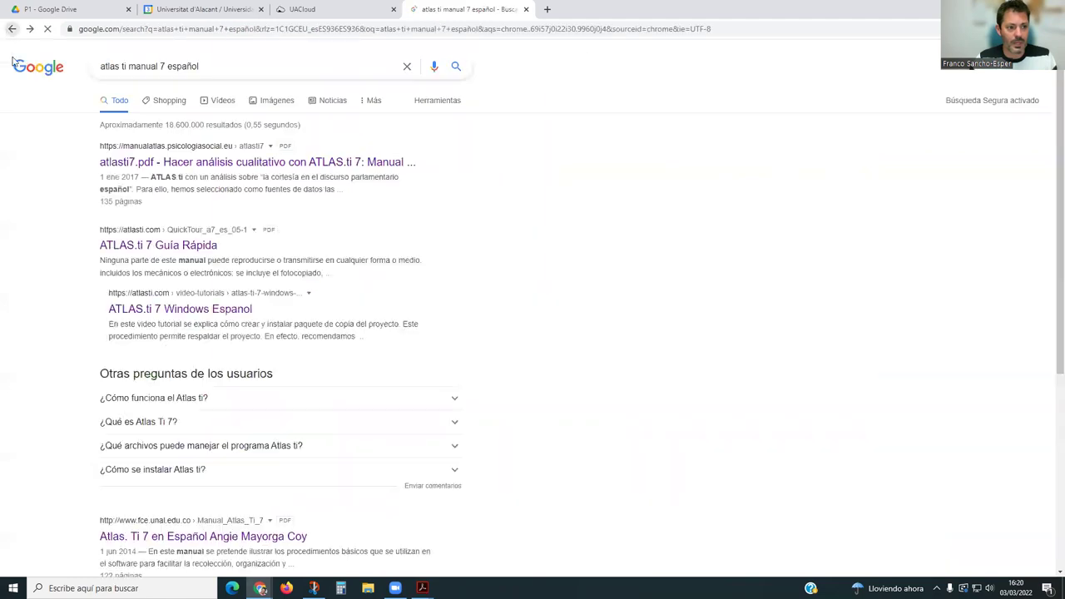
click(141, 245)
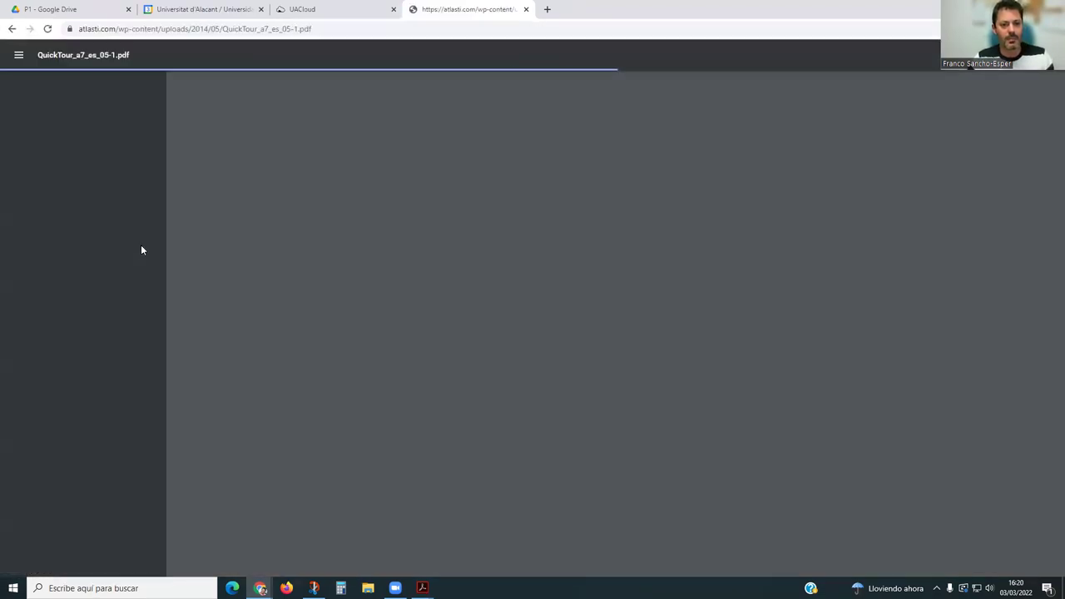
scroll(580, 220, down, 10)
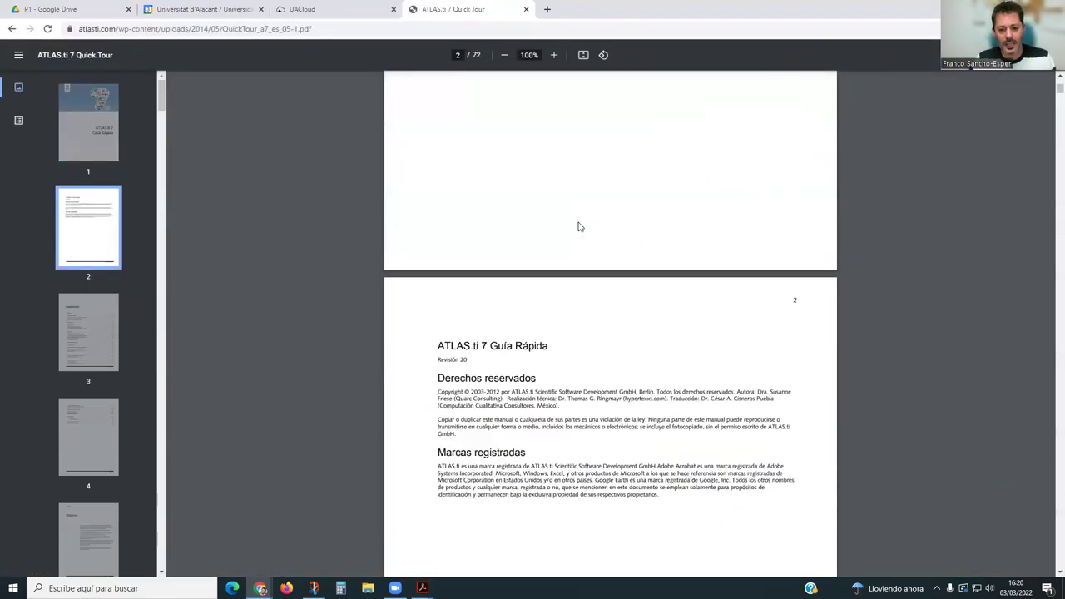
scroll(580, 227, down, 5)
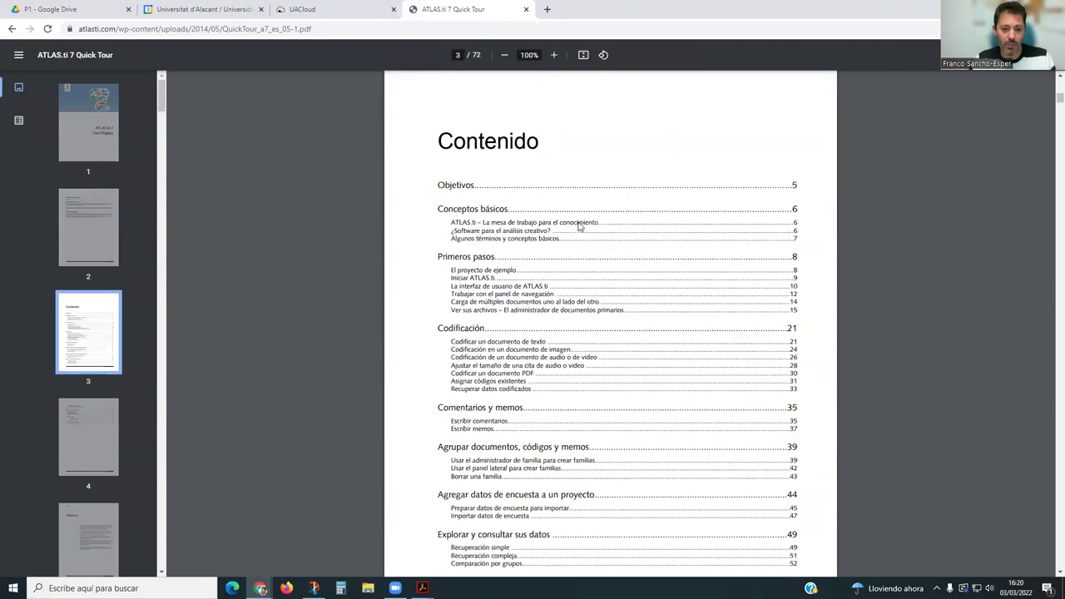
scroll(570, 218, down, 10)
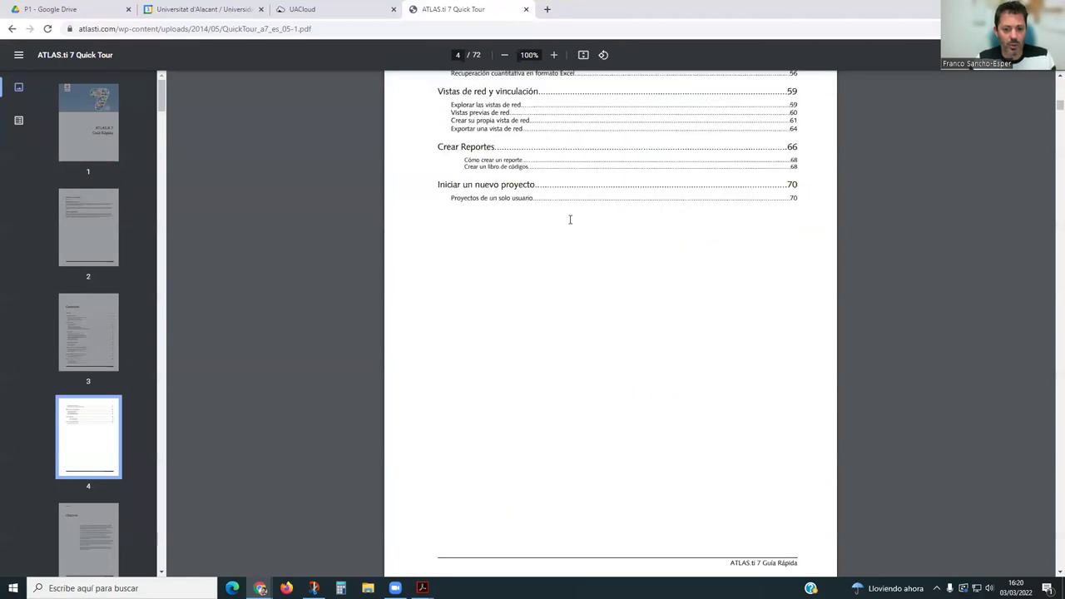
scroll(570, 219, down, 10)
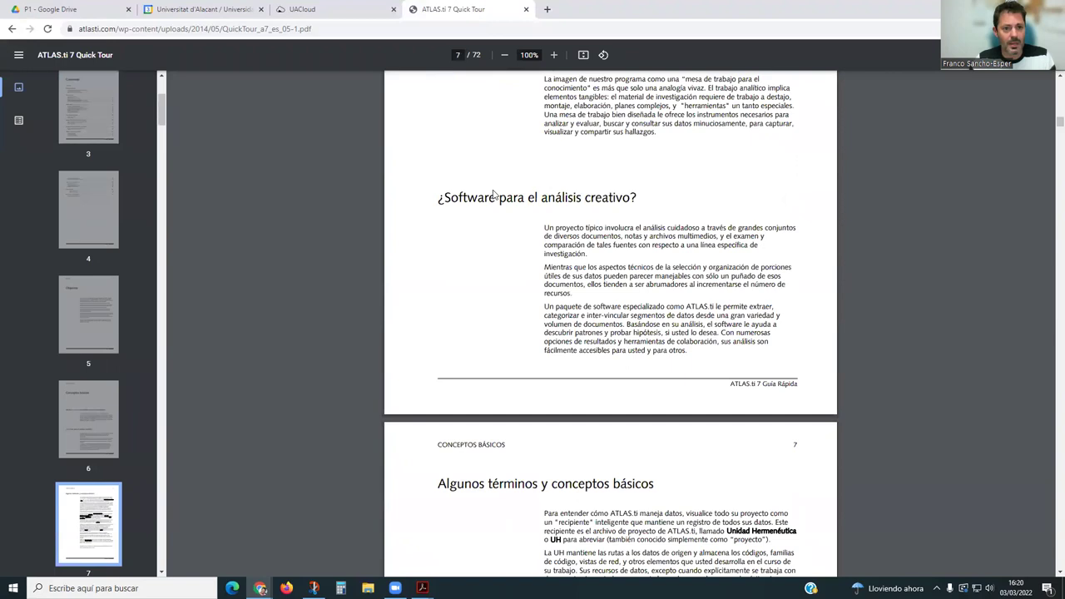
click(11, 30)
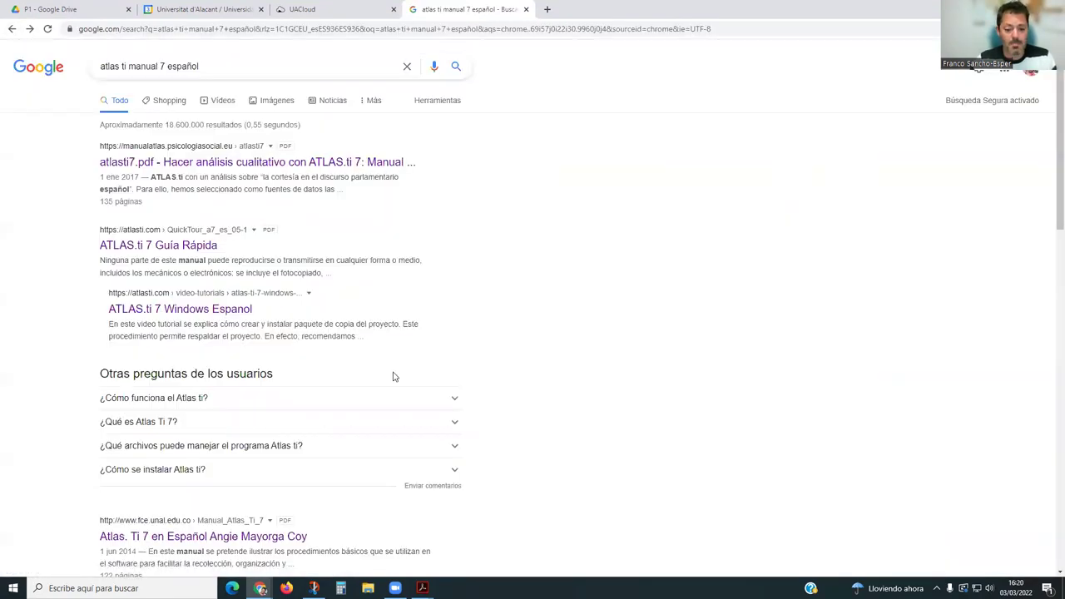
Find 'redua' in Windows search and launch the conexion-redua PC Virtual connection.
mouse_move(422, 589)
click(317, 537)
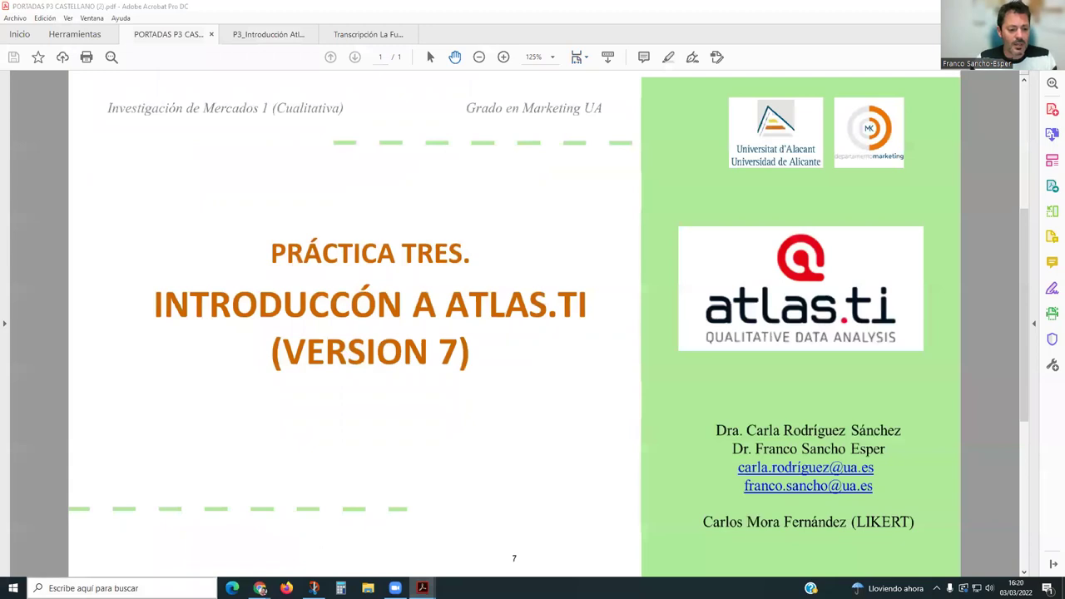
click(125, 588)
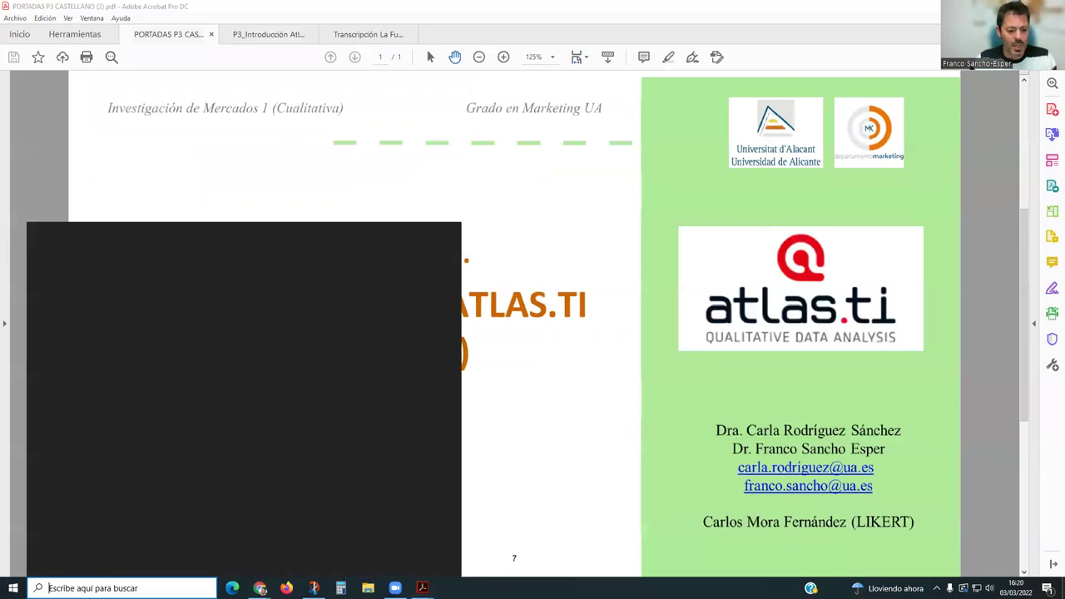
text(redua)
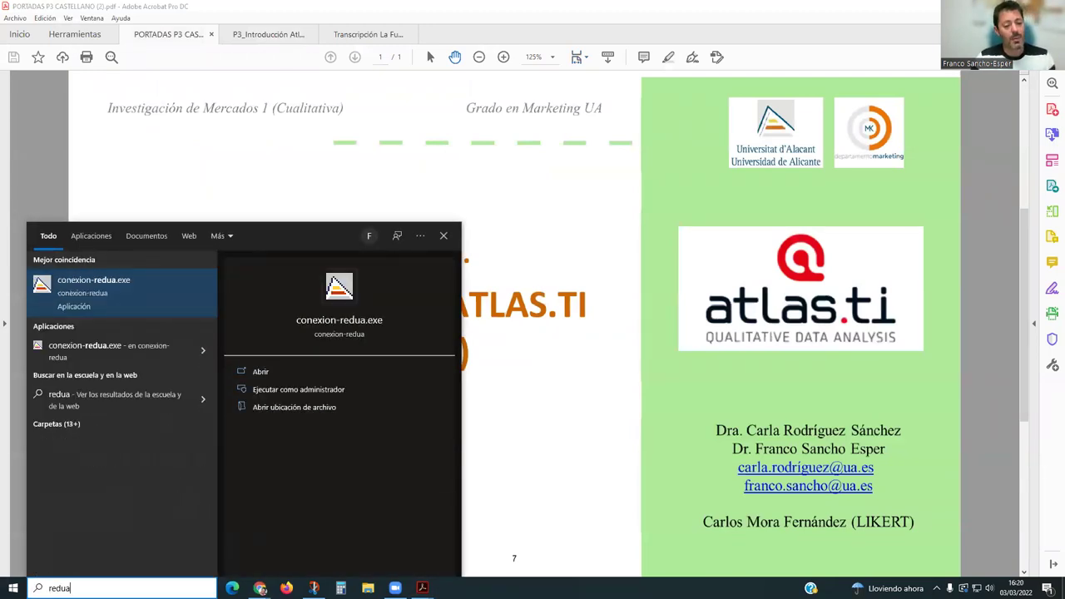
click(84, 308)
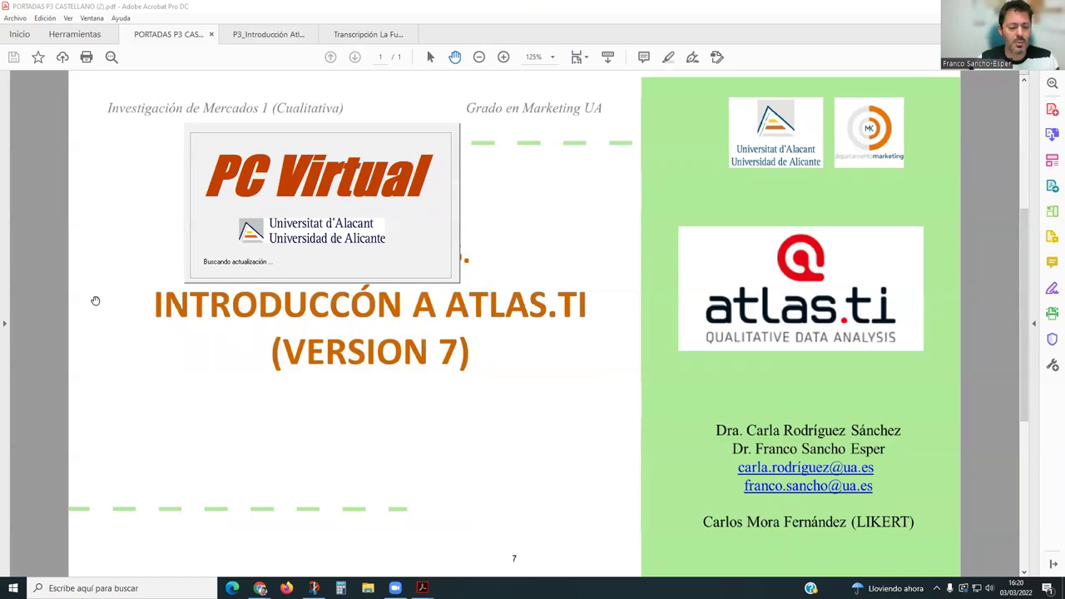
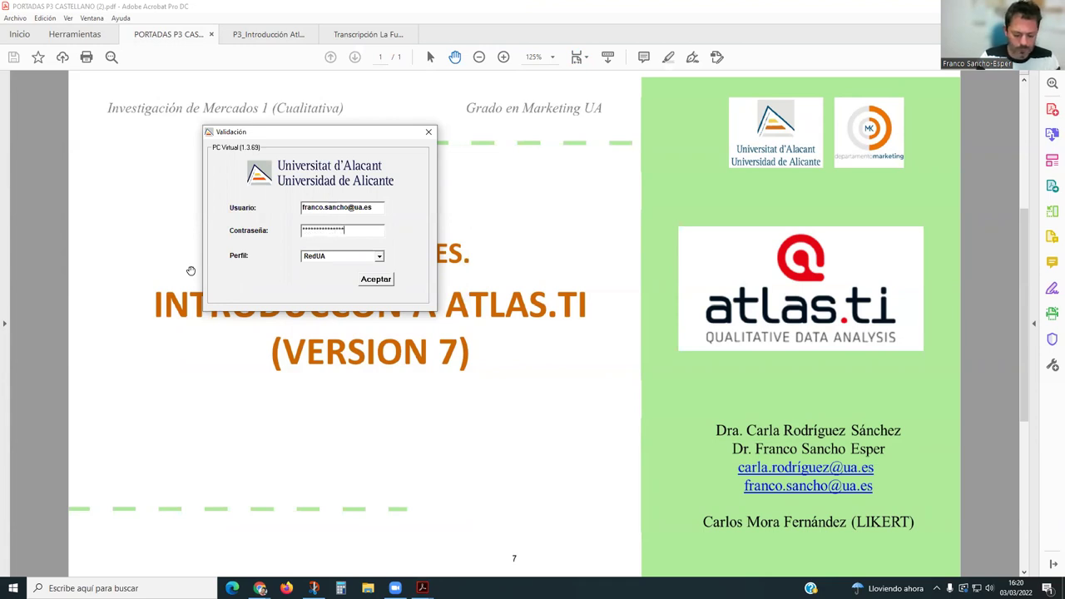
Sign in to PC Virtual with the university username and password.
click(374, 280)
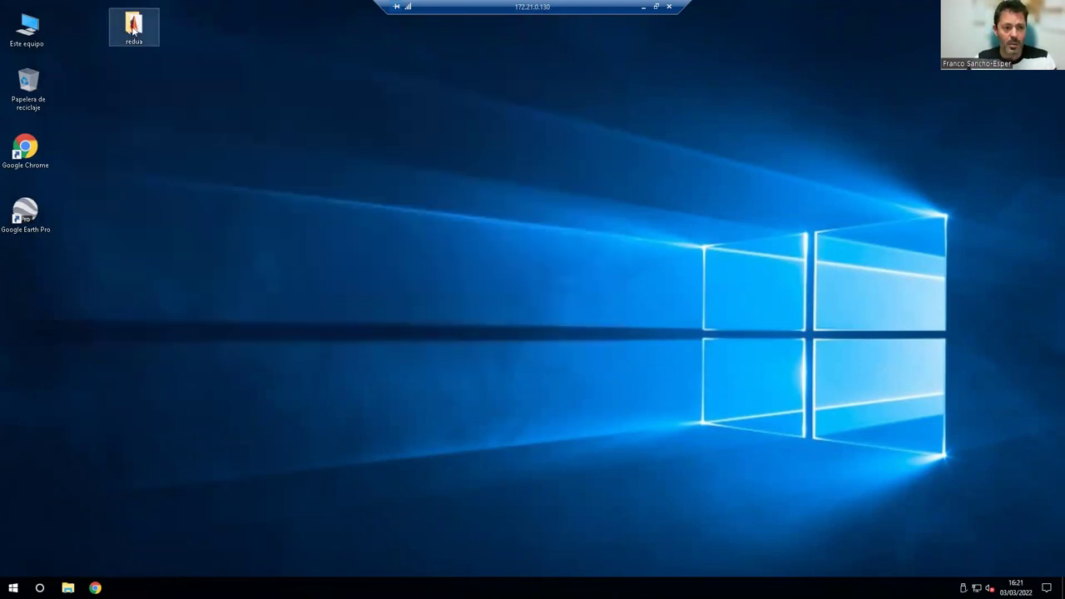
Open the redua programs folder, launch ATLAS.ti and maximise its window.
double_click(133, 27)
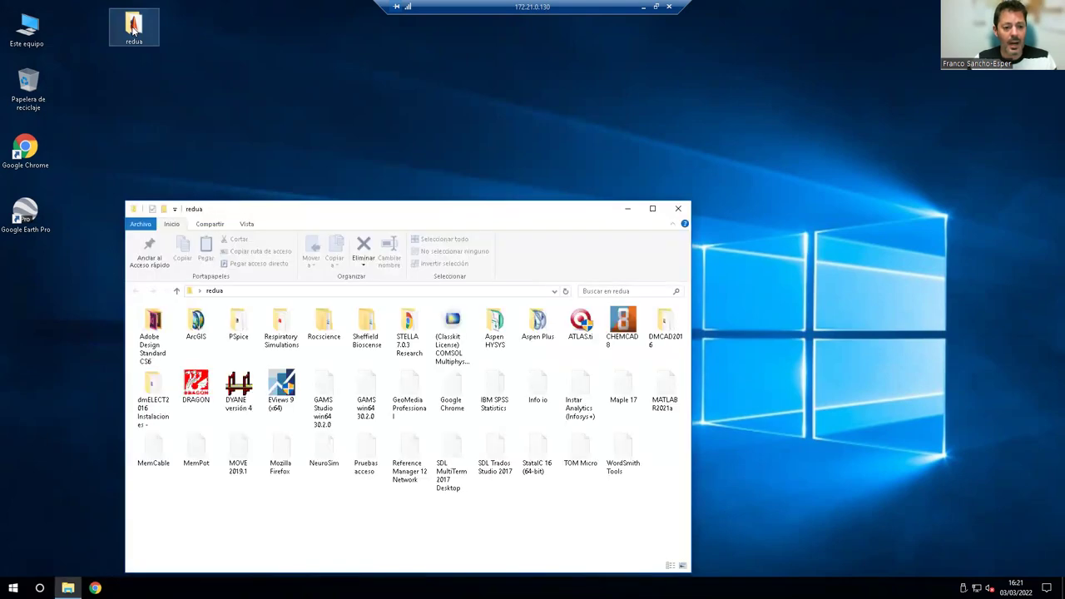
drag(336, 215, 349, 88)
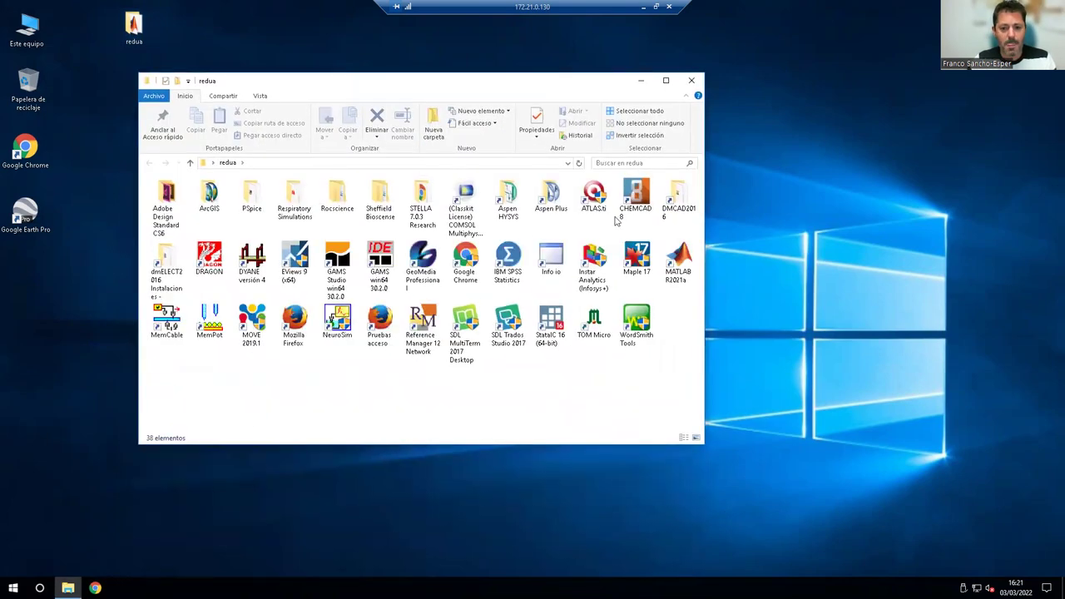
double_click(596, 196)
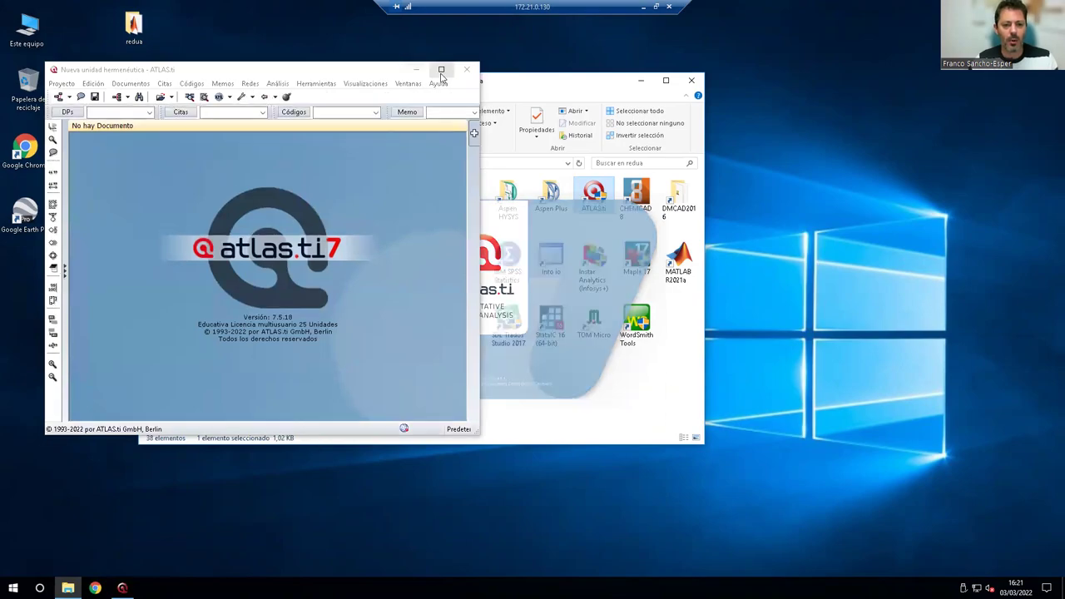
click(441, 70)
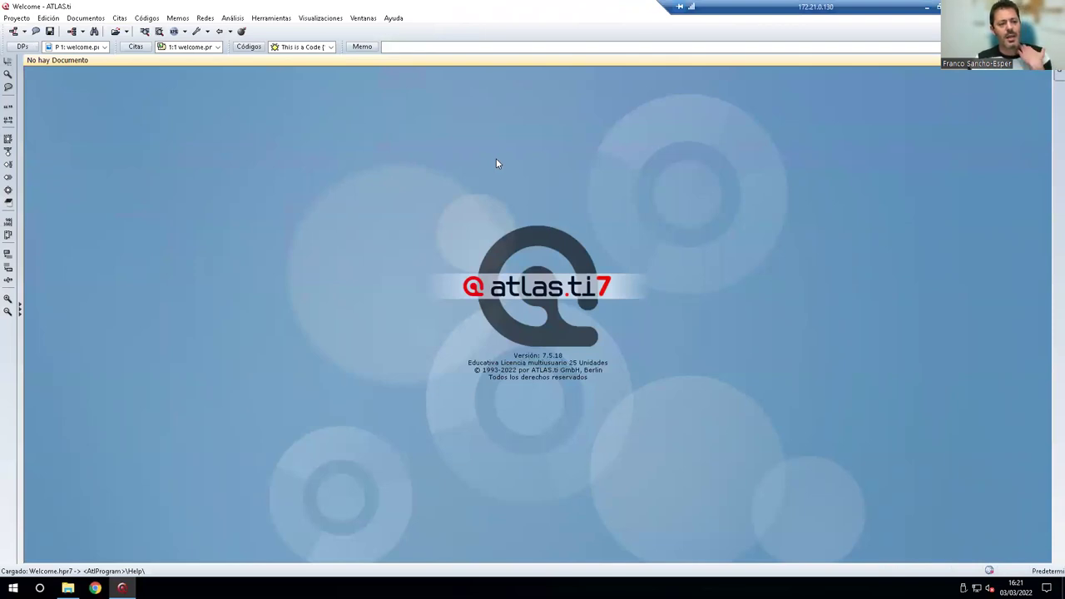
Open the Proyecto menu to reach its Guardar como option.
click(18, 19)
click(123, 18)
click(18, 18)
click(18, 18)
click(25, 19)
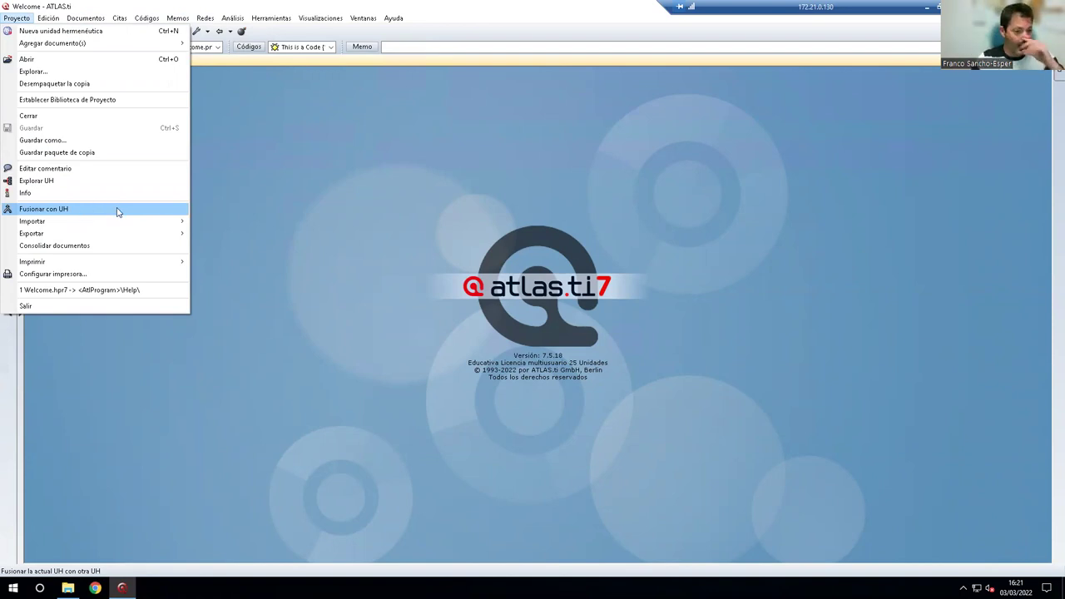
In Save As, create and enter a new atlas.ti folder on the C drive.
click(76, 141)
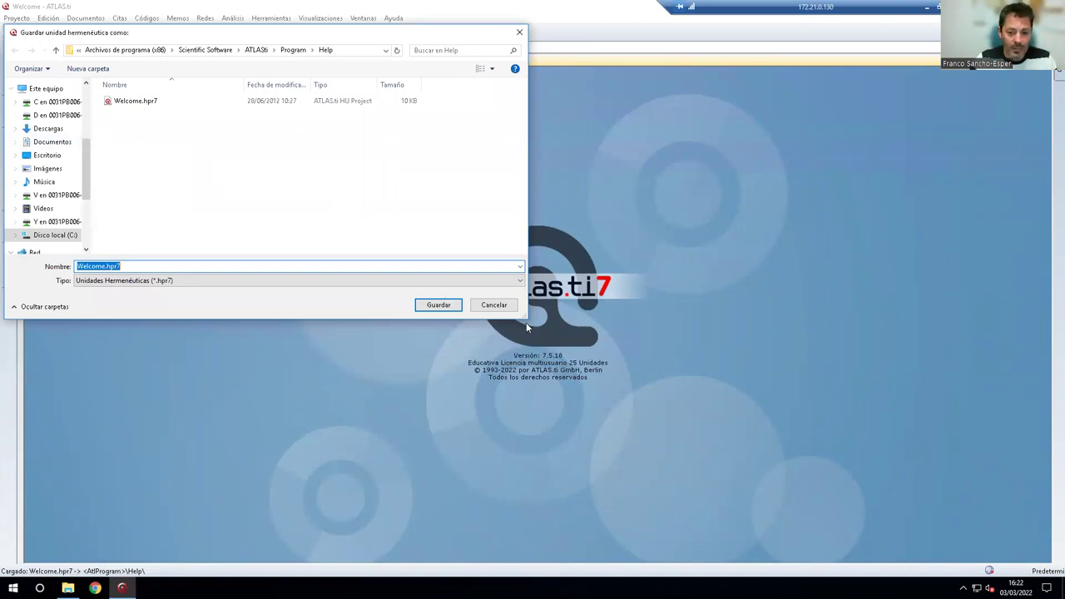
drag(525, 319, 642, 376)
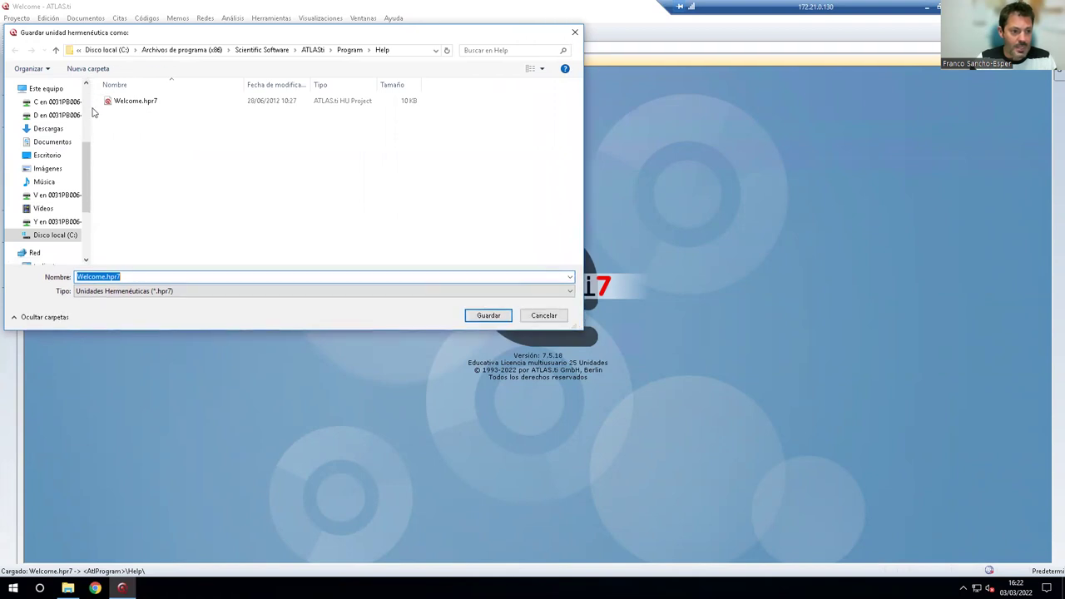
drag(91, 107, 156, 107)
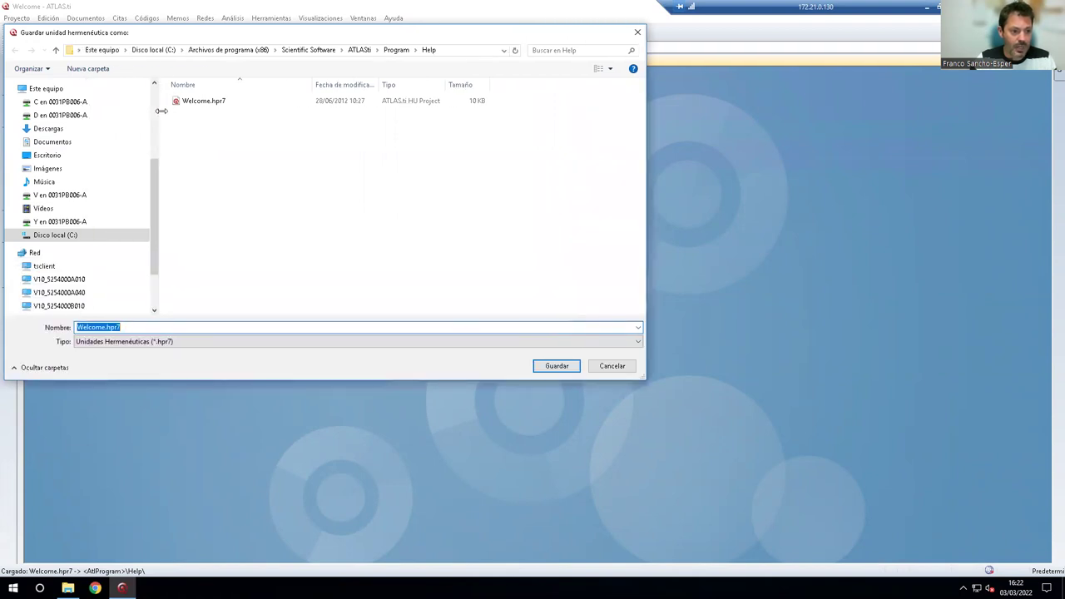
click(55, 103)
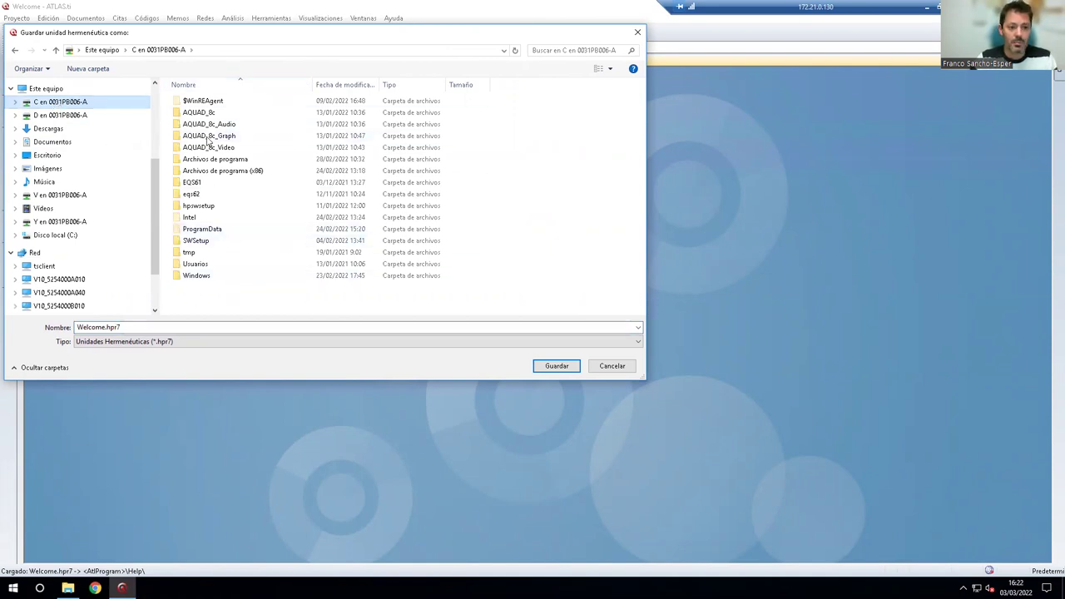
click(88, 69)
text(atlas)
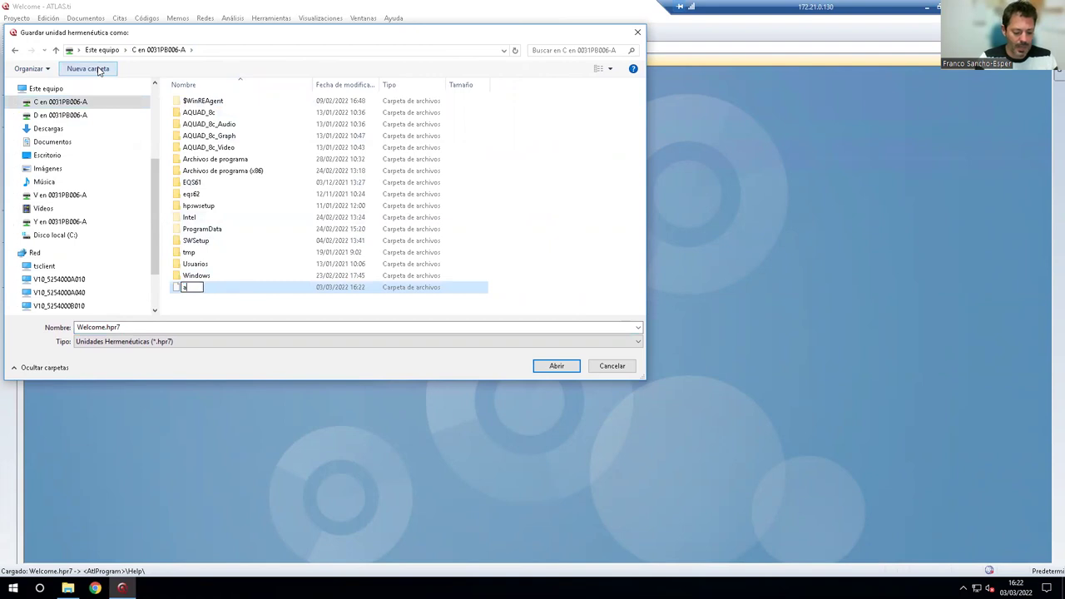
key(BackSpace)
key(BackSpace)
key(BackSpace)
text(las.ti)
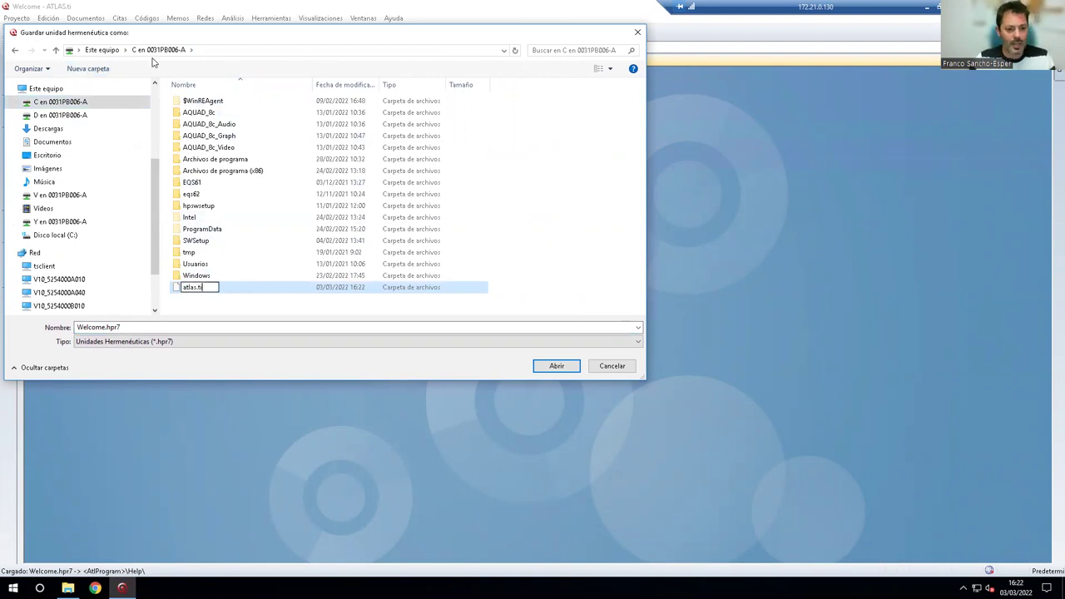
click(276, 241)
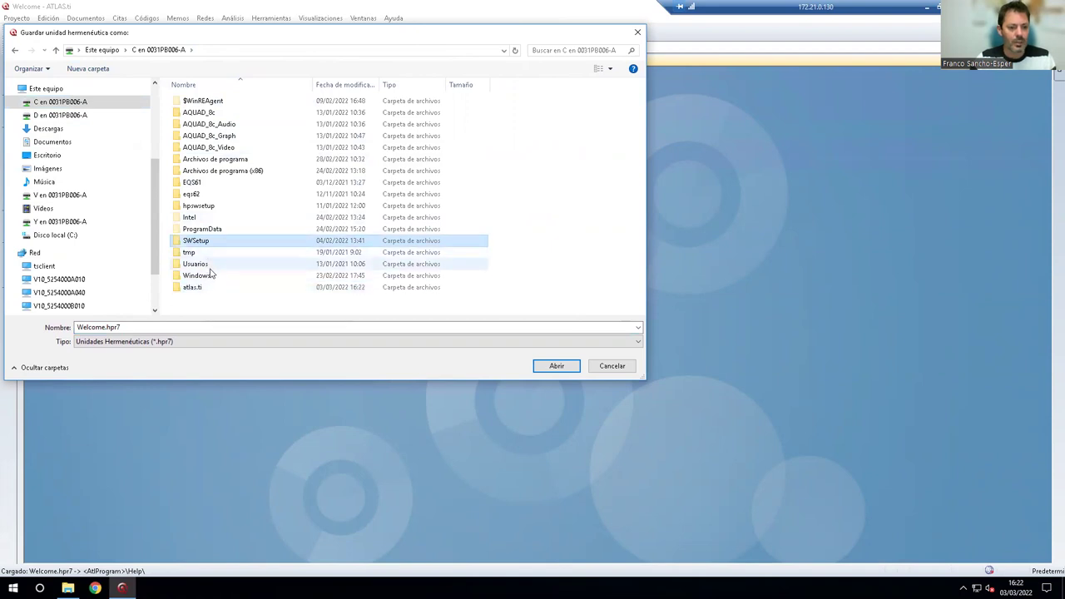
double_click(204, 290)
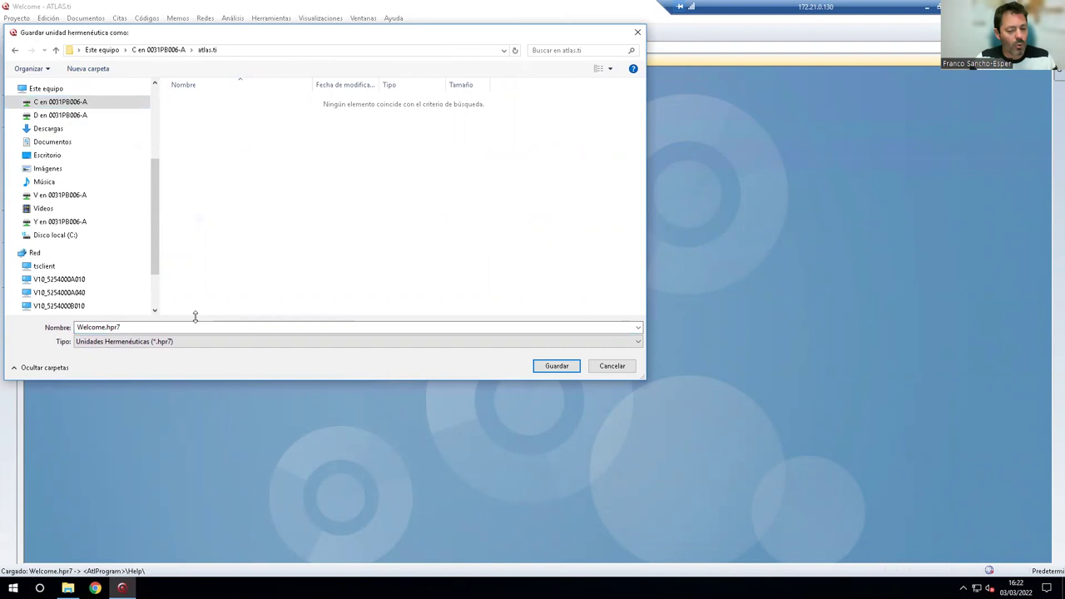
Name the file UH_portaventura_practica3.hpr7 and save it in atlas.ti.
click(77, 327)
click(82, 326)
key(BackSpace)
text(UH_)
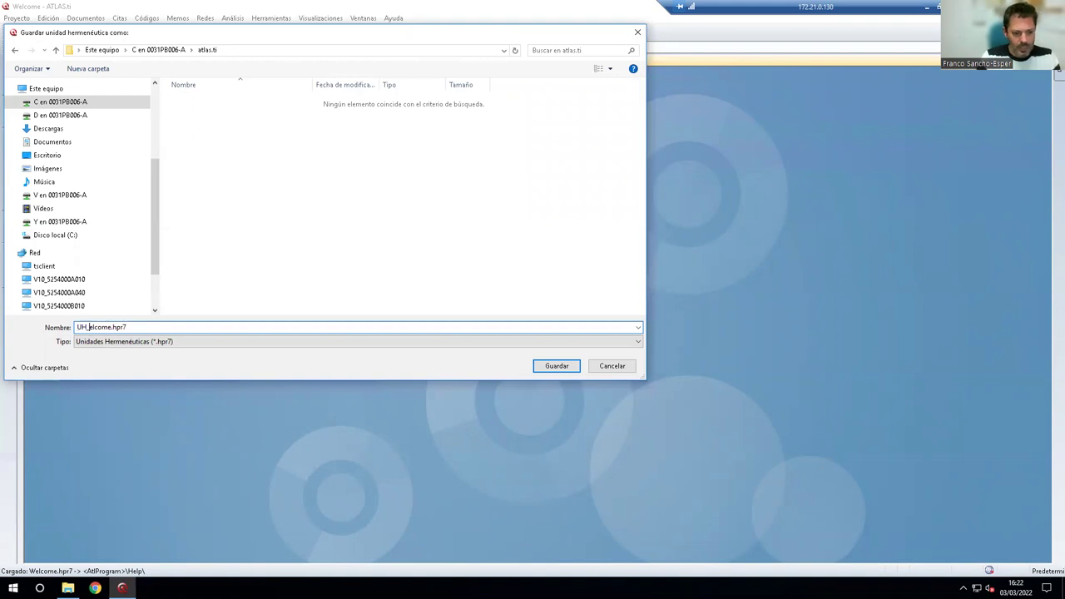
text(portavo)
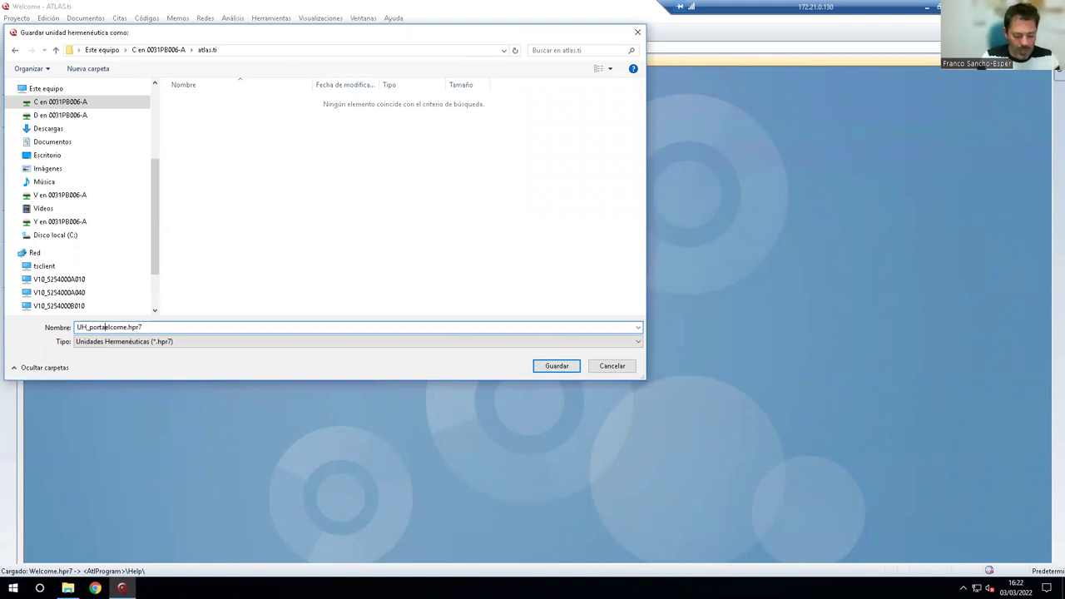
text(tura_practica3)
key(Delete)
key(Delete)
key(Delete)
key(Delete)
key(Delete)
key(Delete)
text(.)
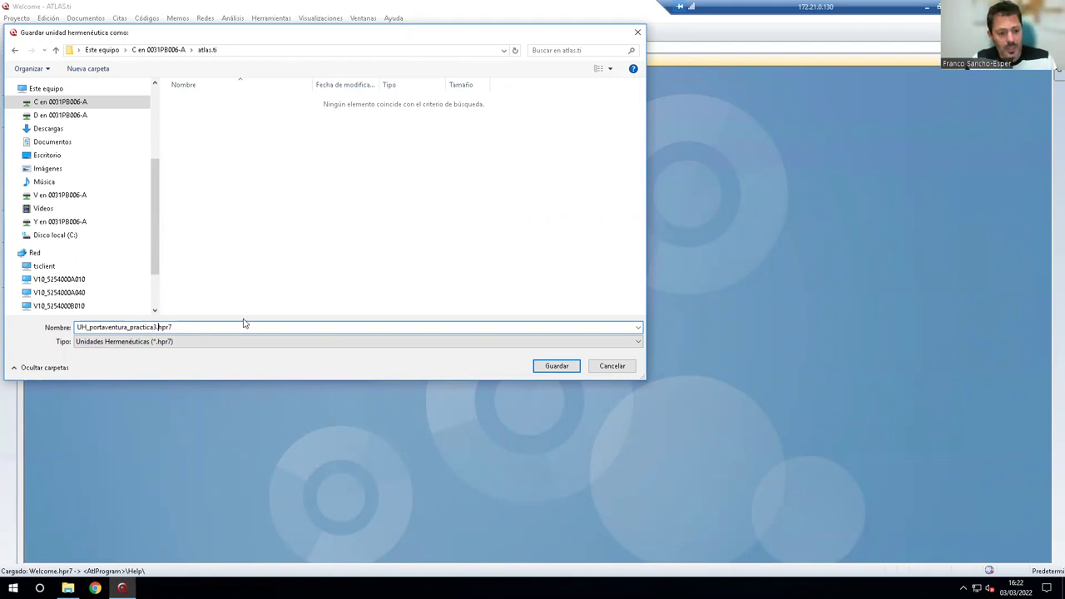
click(125, 327)
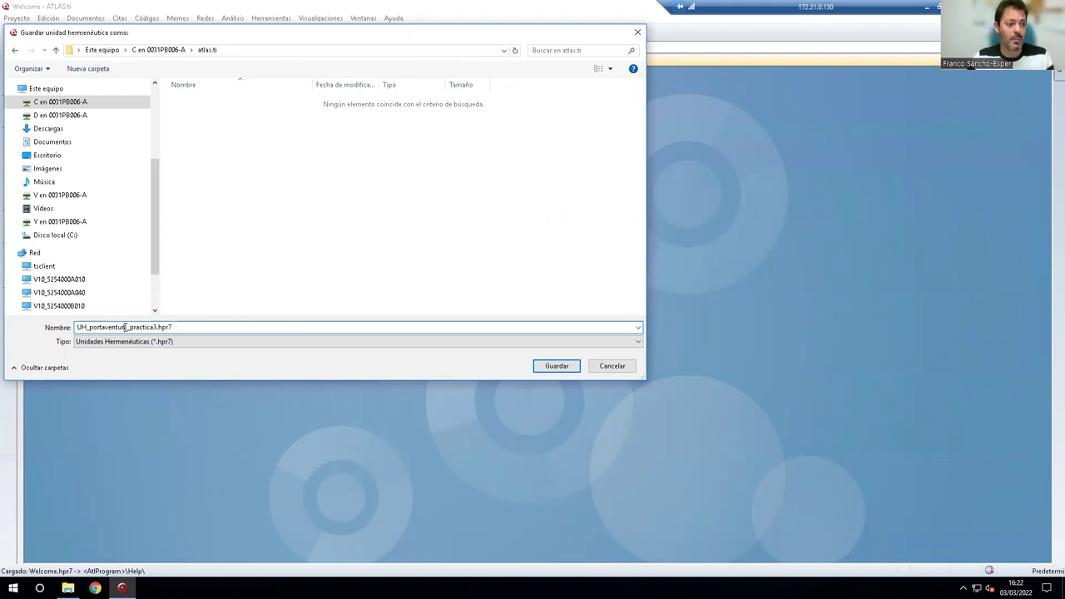
click(554, 367)
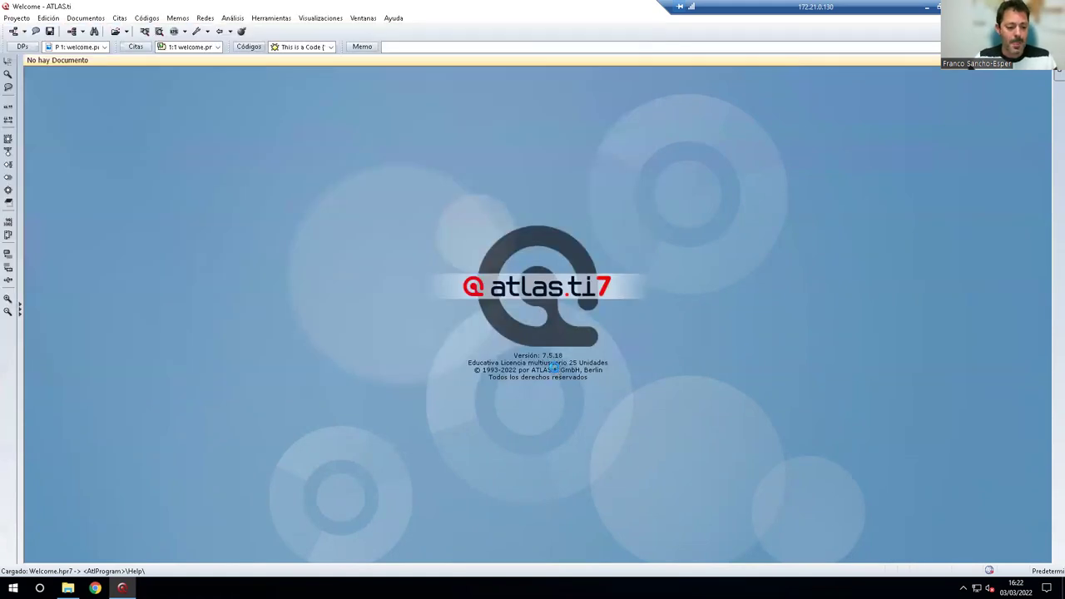
Confirm the save as UH_portaventura_practica3.hpr7 and look over the Documentos and Citas menus.
click(571, 360)
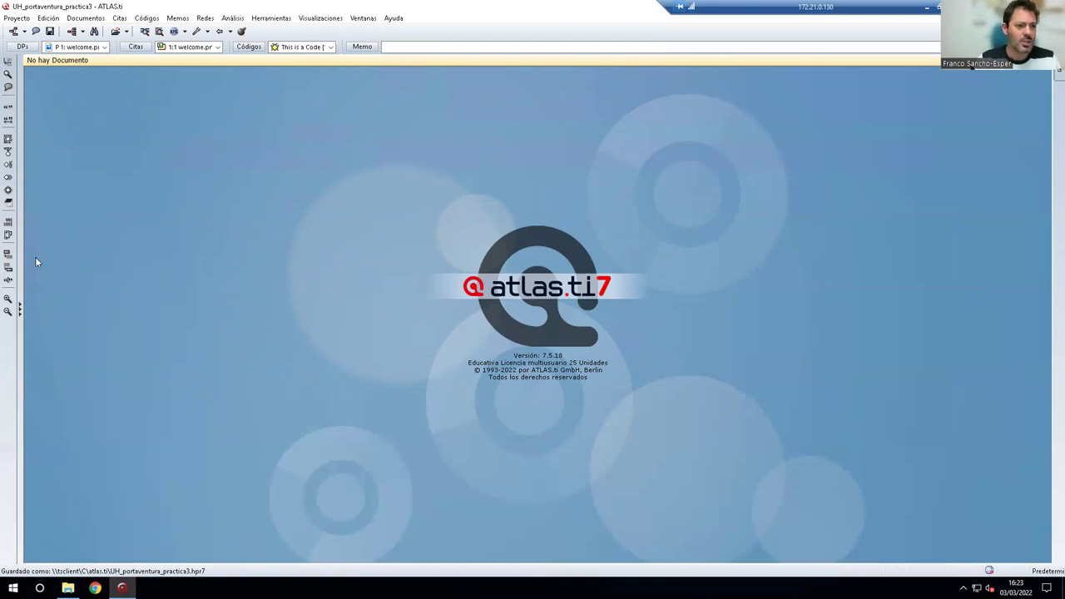
click(85, 17)
click(85, 18)
click(86, 18)
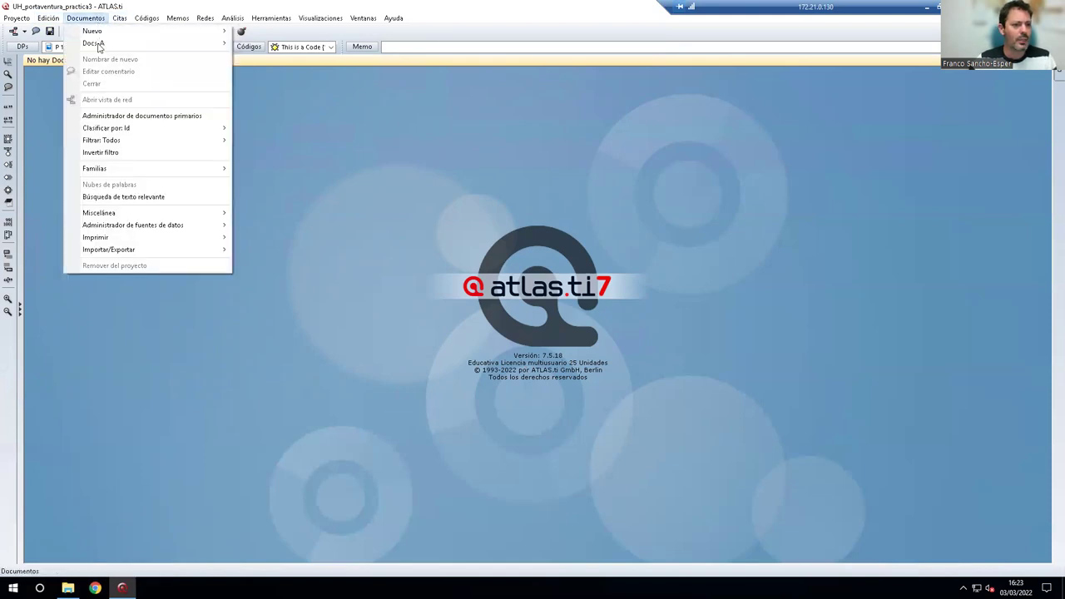
mouse_move(119, 18)
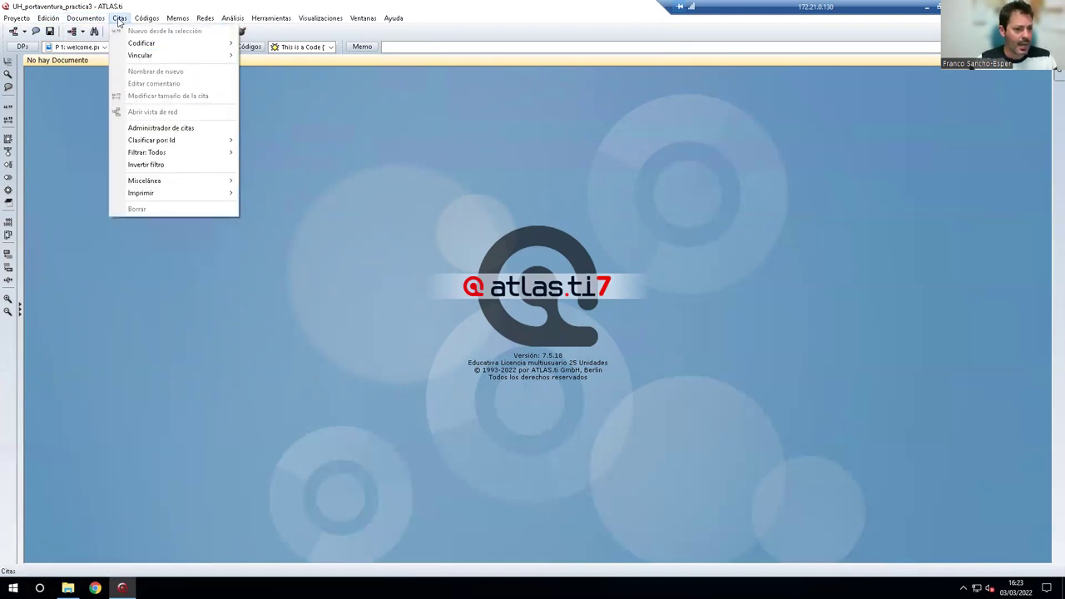
key(Escape)
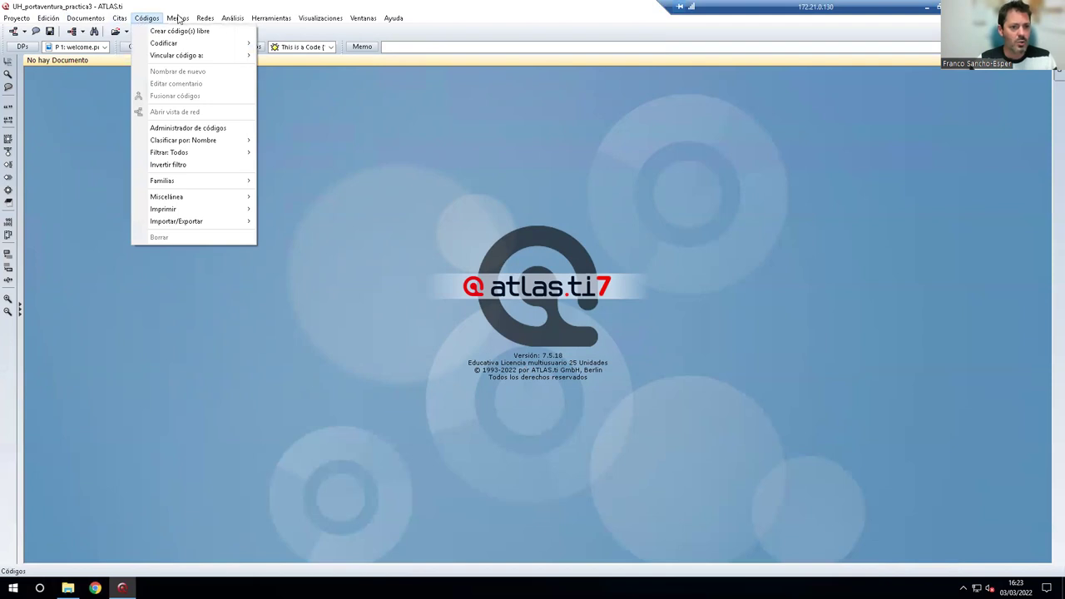
Look over the Códigos and Herramientas menus and existing quotations, then reopen Documentos.
click(234, 18)
click(274, 19)
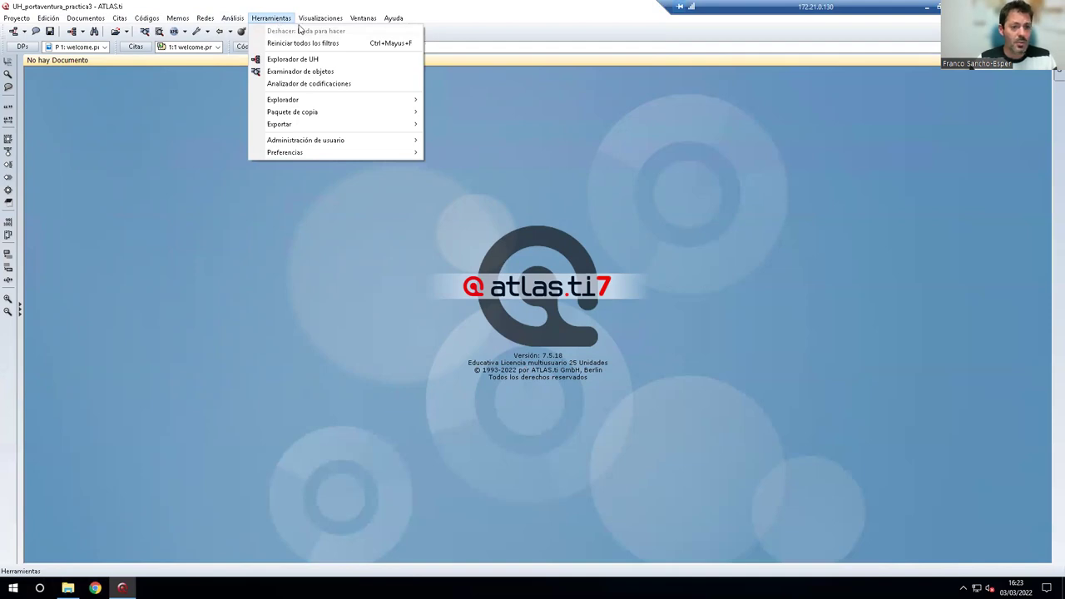
click(474, 31)
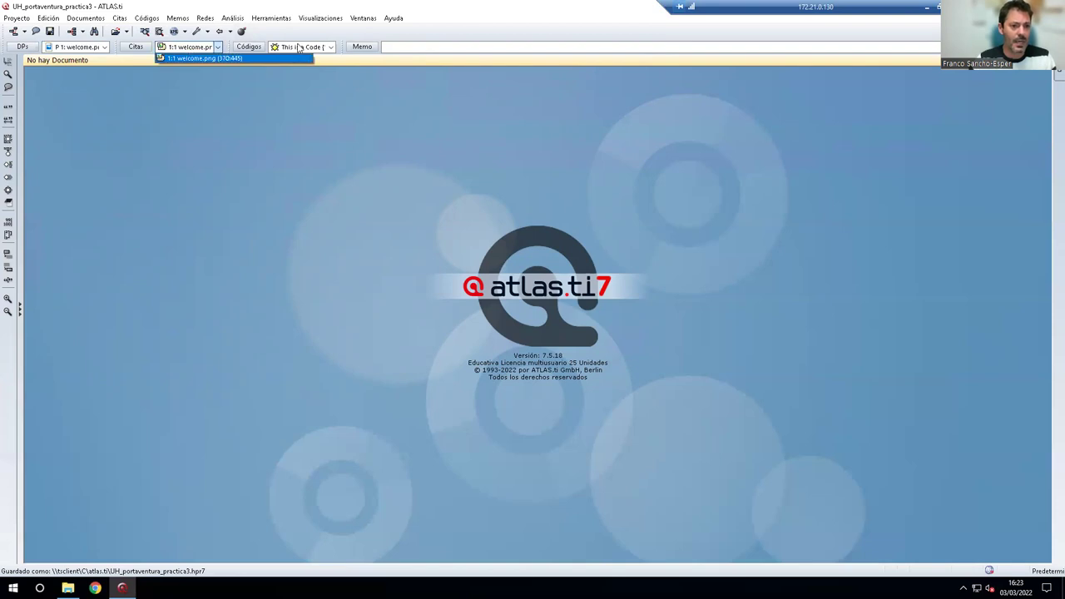
click(189, 52)
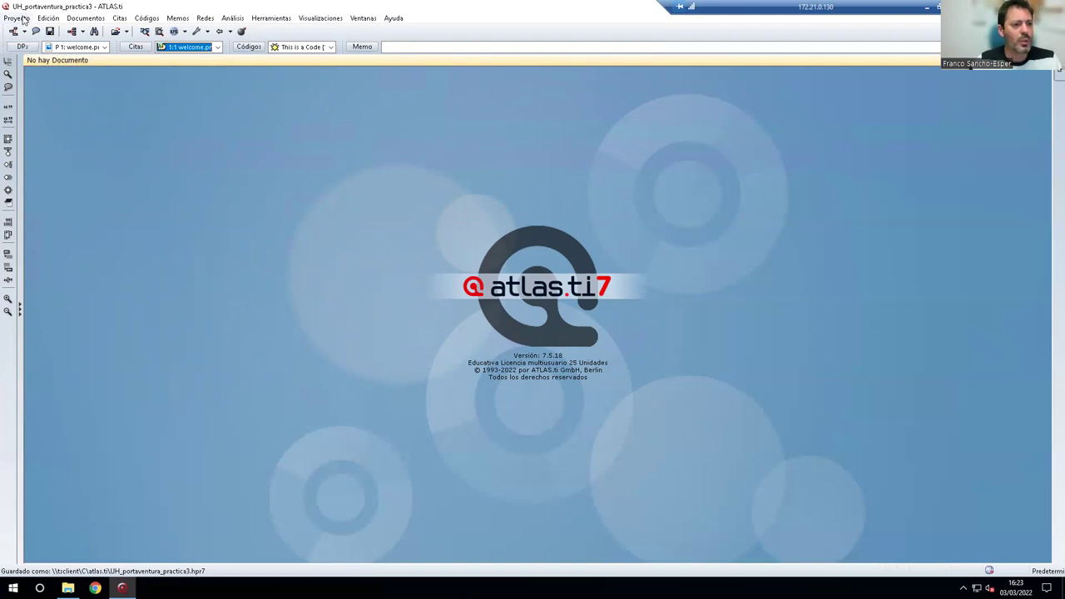
click(93, 20)
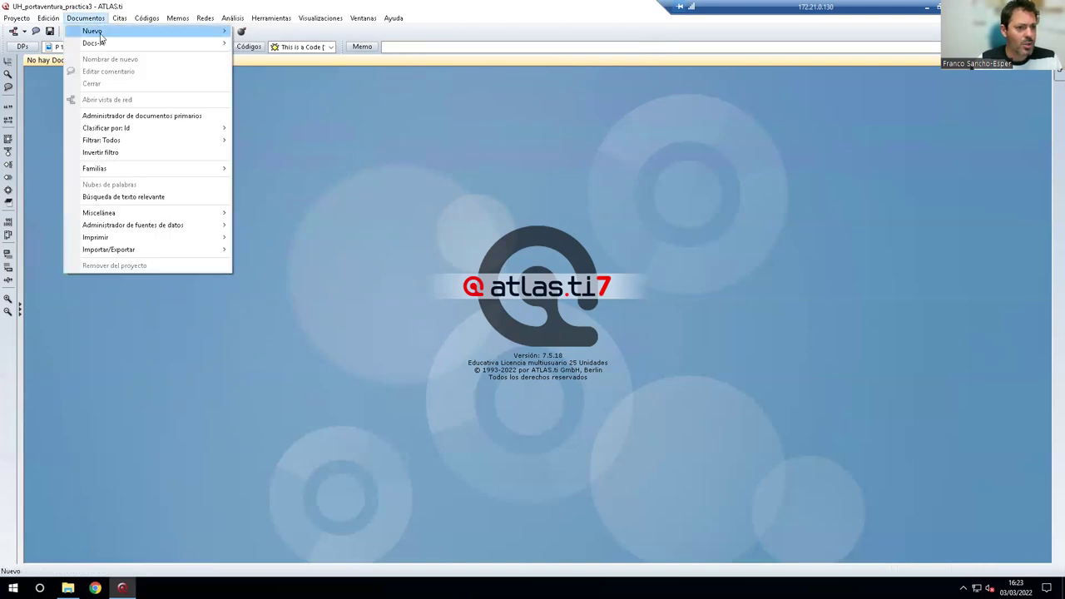
Choose Documentos > Nuevo > Agregar documentos and browse C:\Usuarios to a user's Descargas folder.
mouse_move(140, 33)
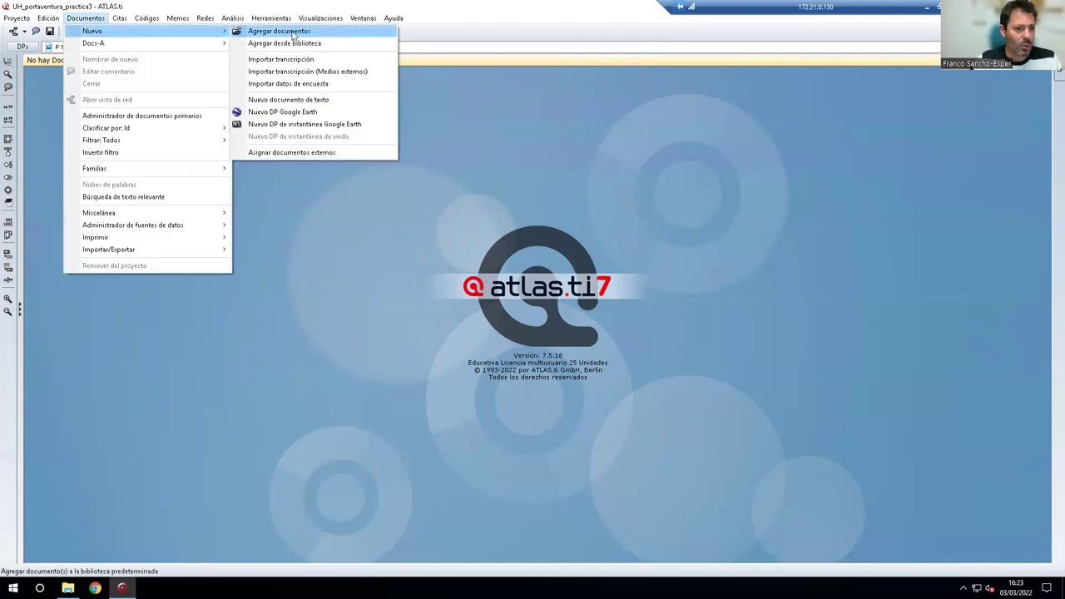
click(279, 31)
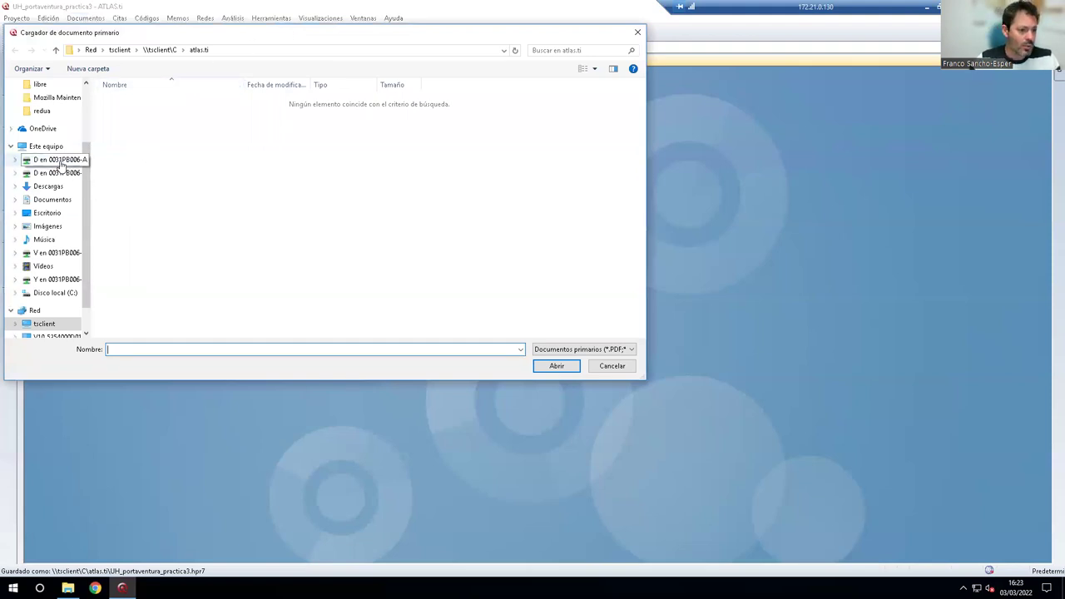
click(60, 163)
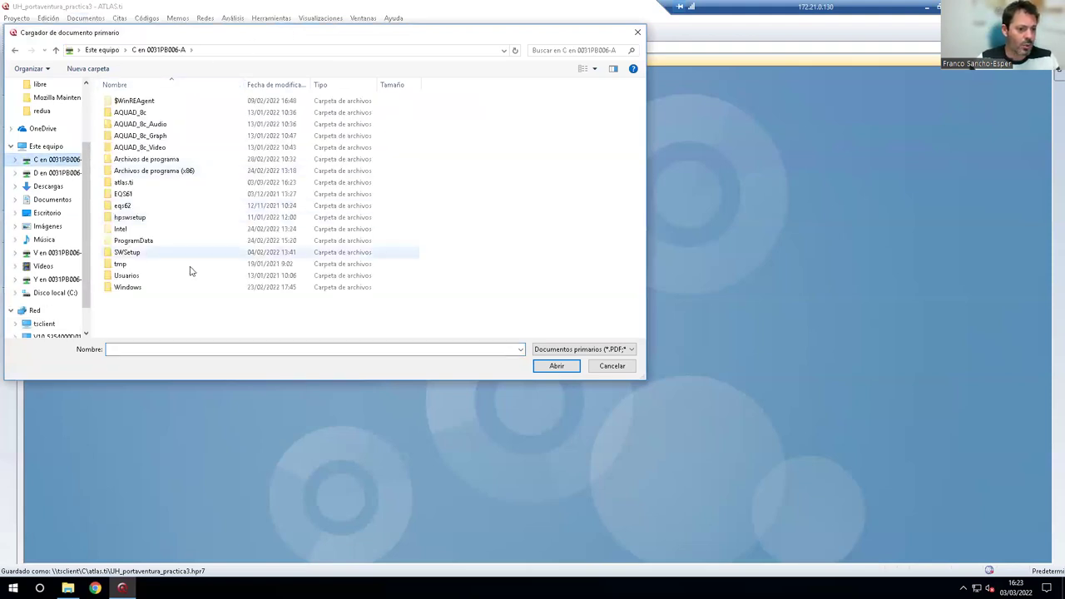
double_click(139, 275)
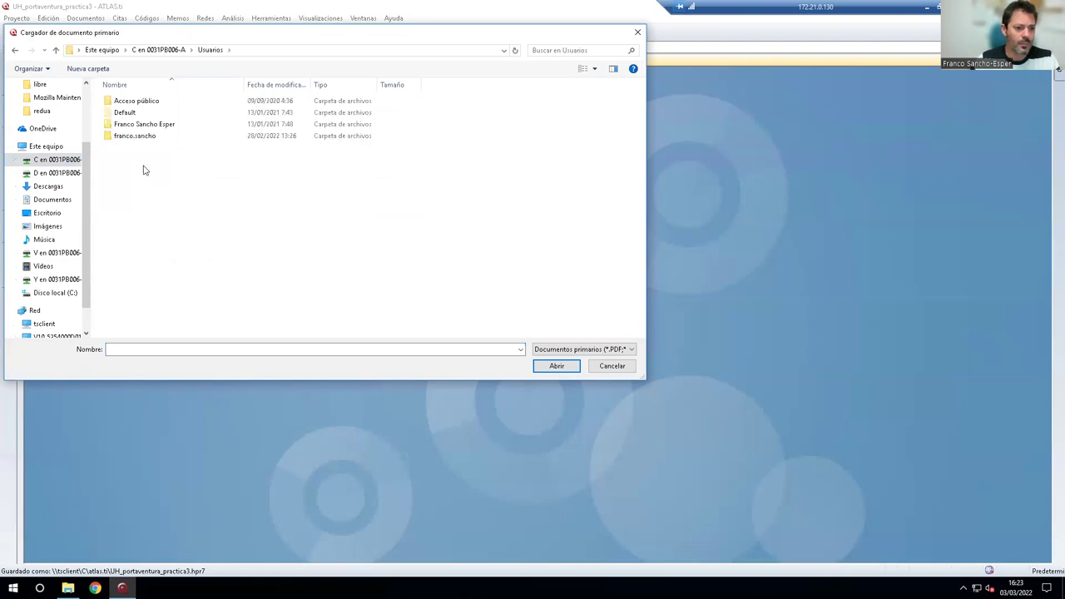
double_click(140, 126)
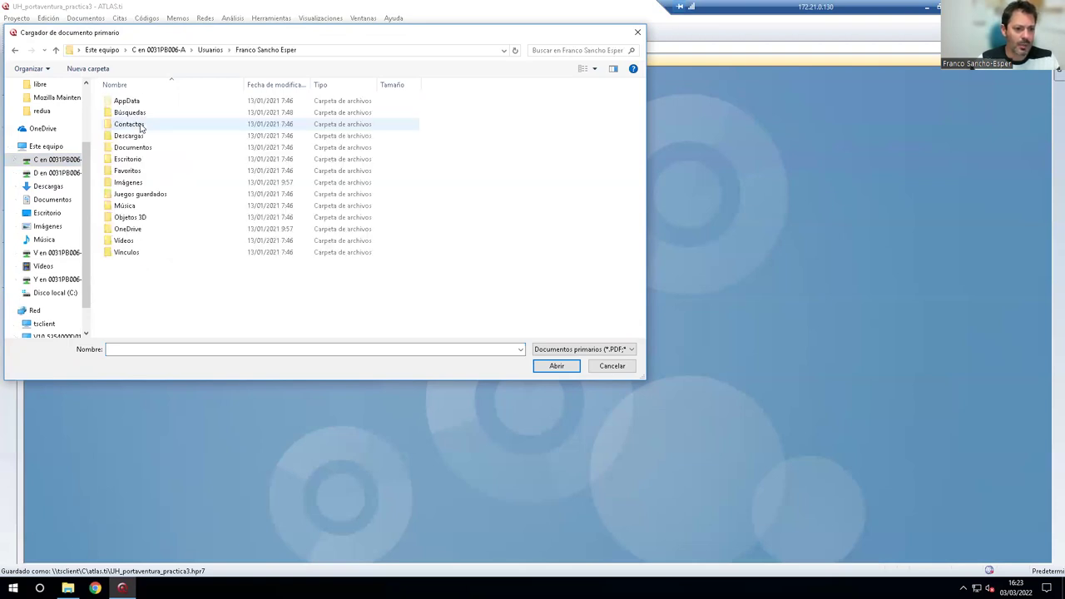
double_click(136, 159)
click(51, 159)
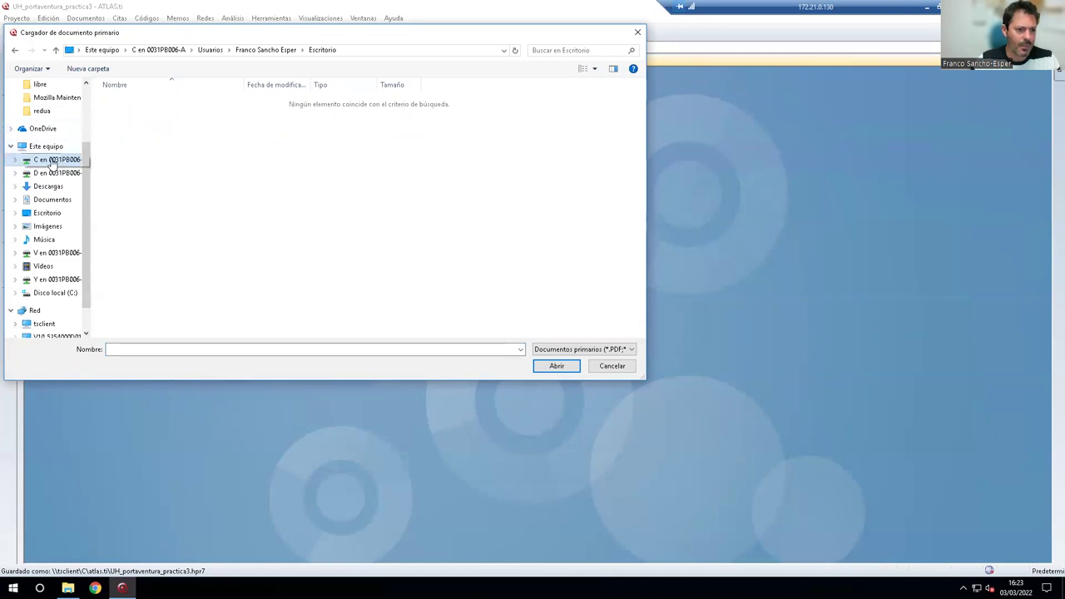
click(133, 277)
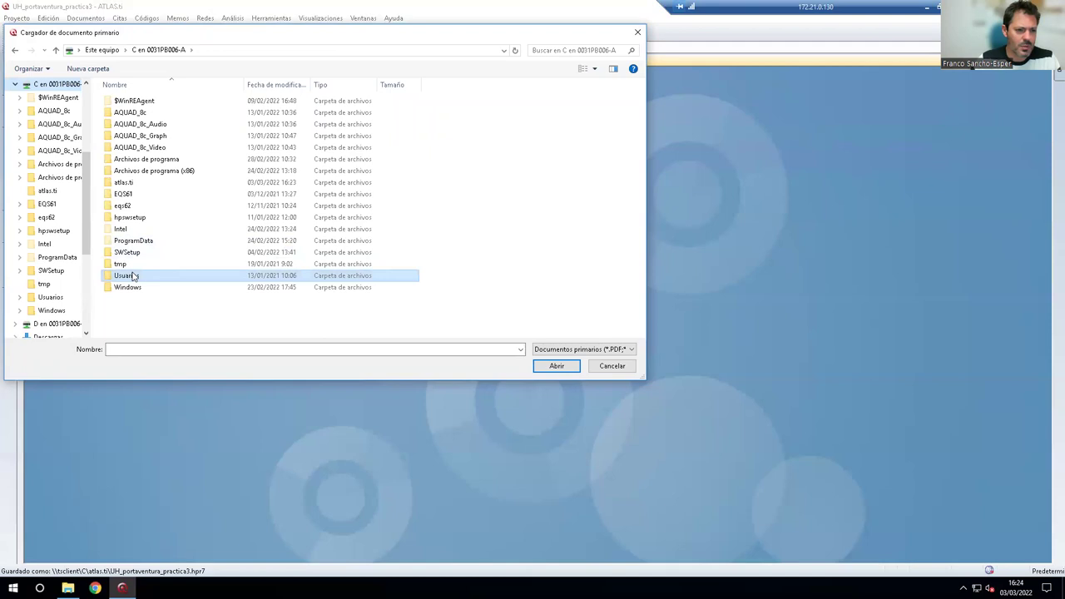
double_click(132, 276)
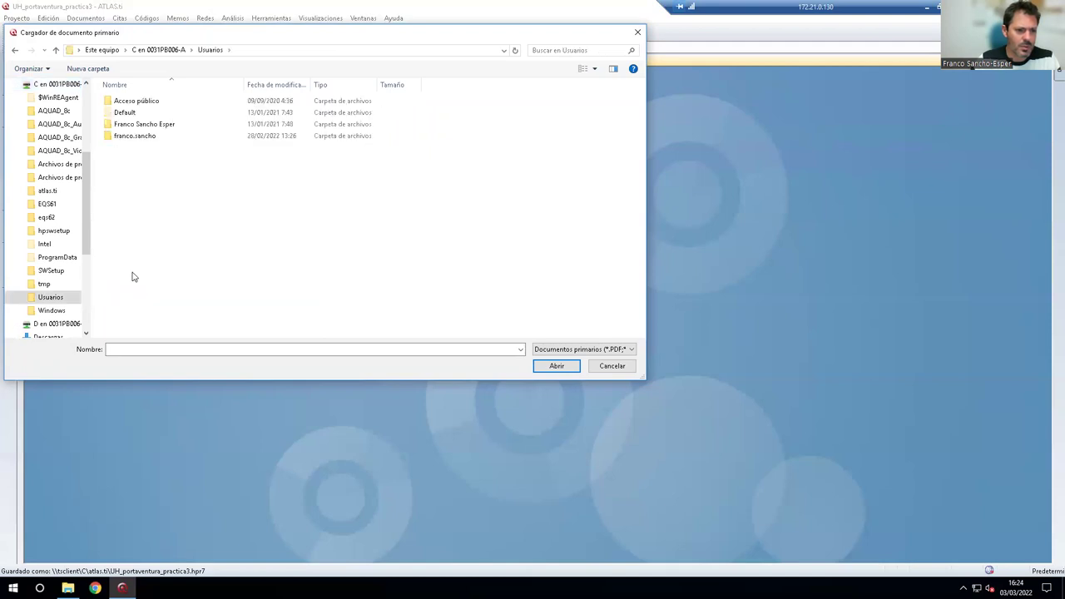
double_click(145, 137)
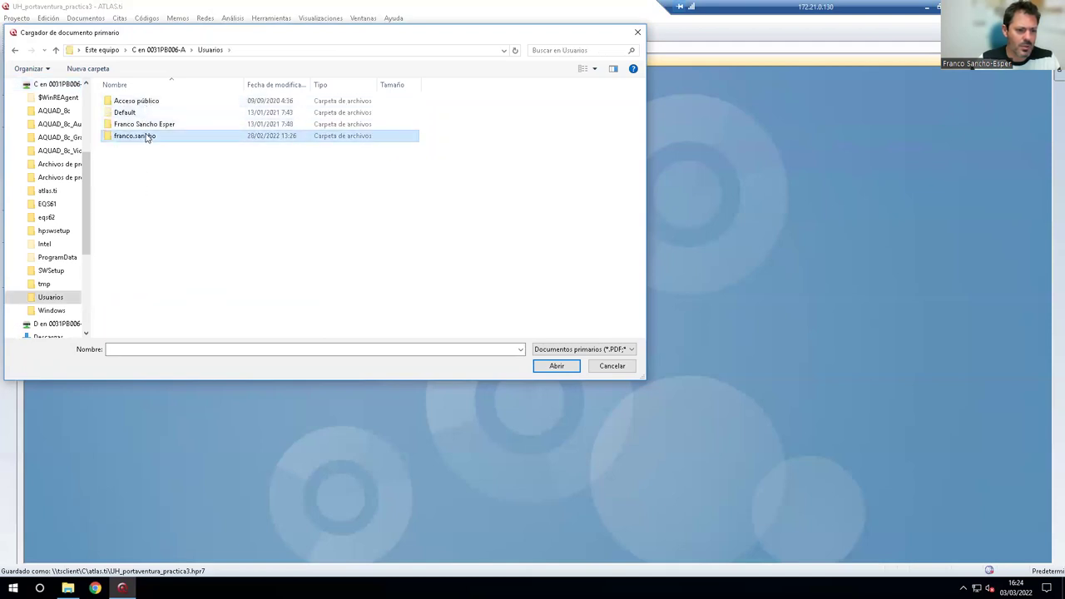
click(129, 173)
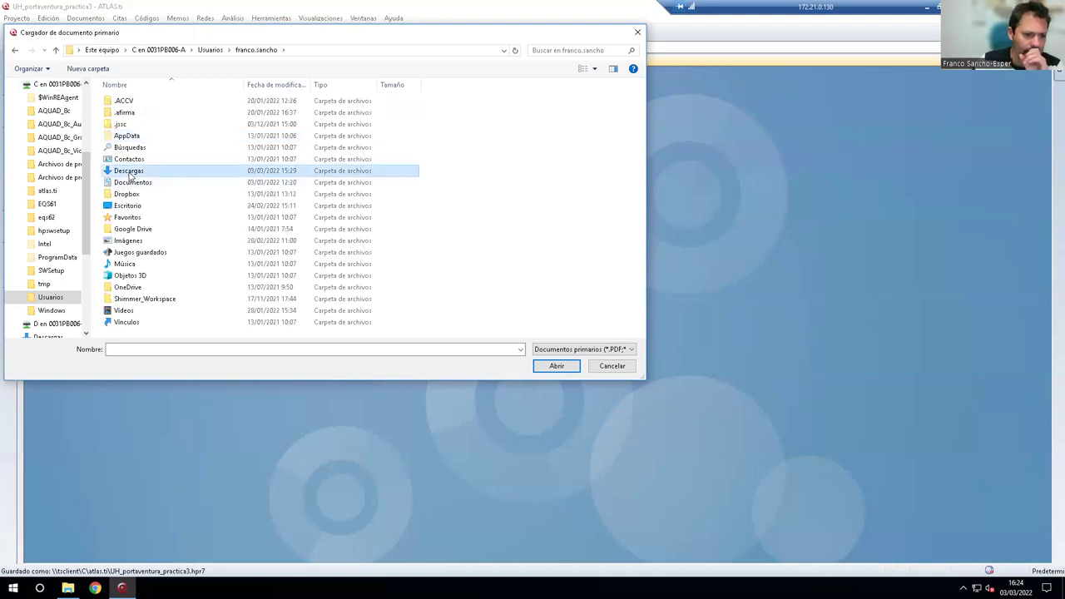
double_click(129, 172)
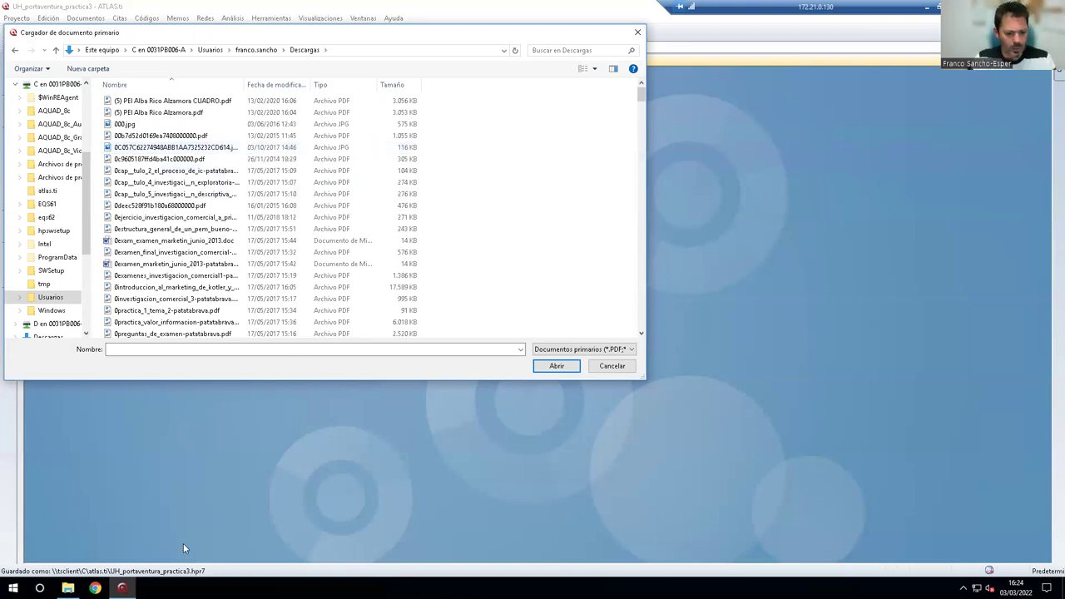
Enter 'tra' as the file name, recheck the other profile's Descargas, and start File Explorer.
click(179, 349)
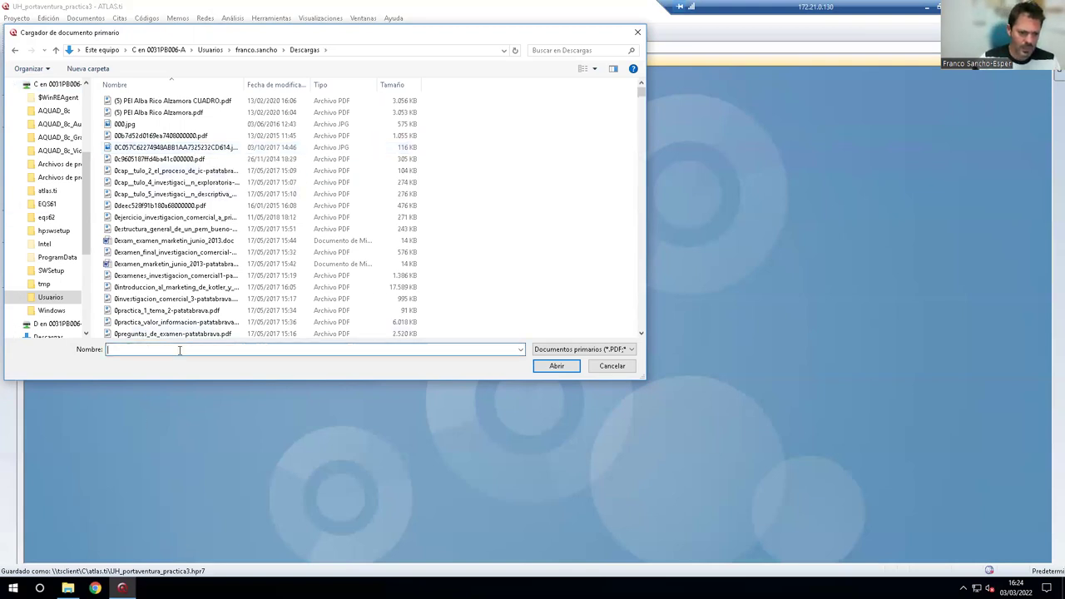
text(trans)
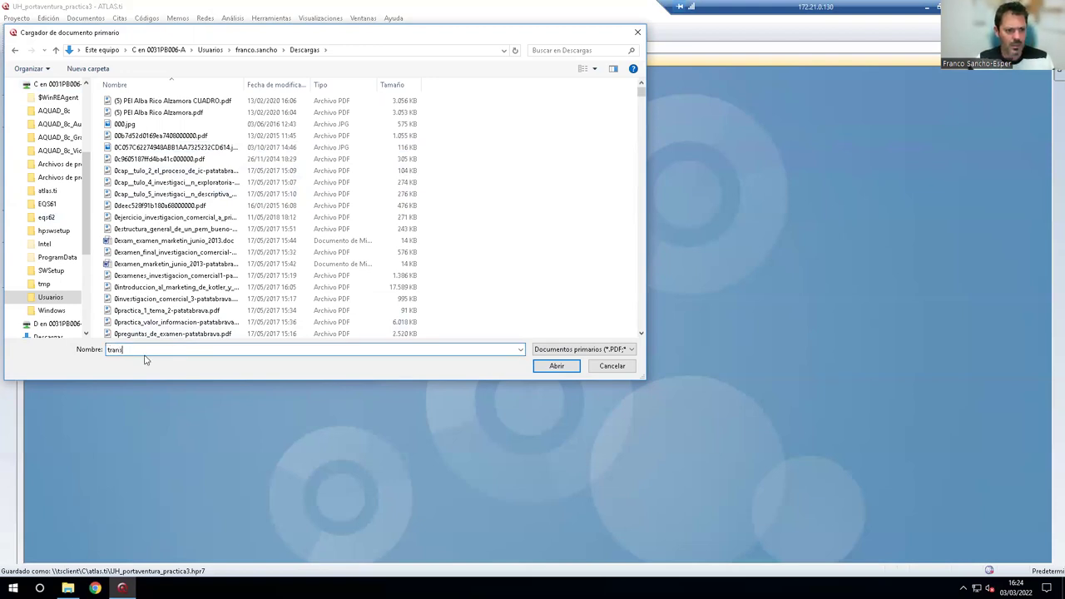
drag(123, 350, 97, 350)
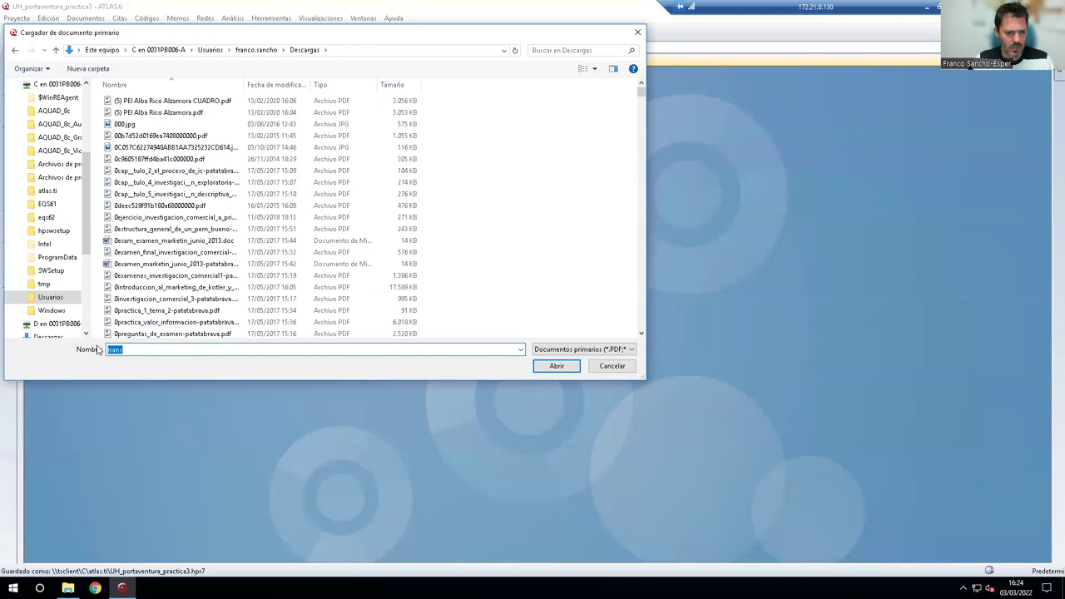
click(50, 297)
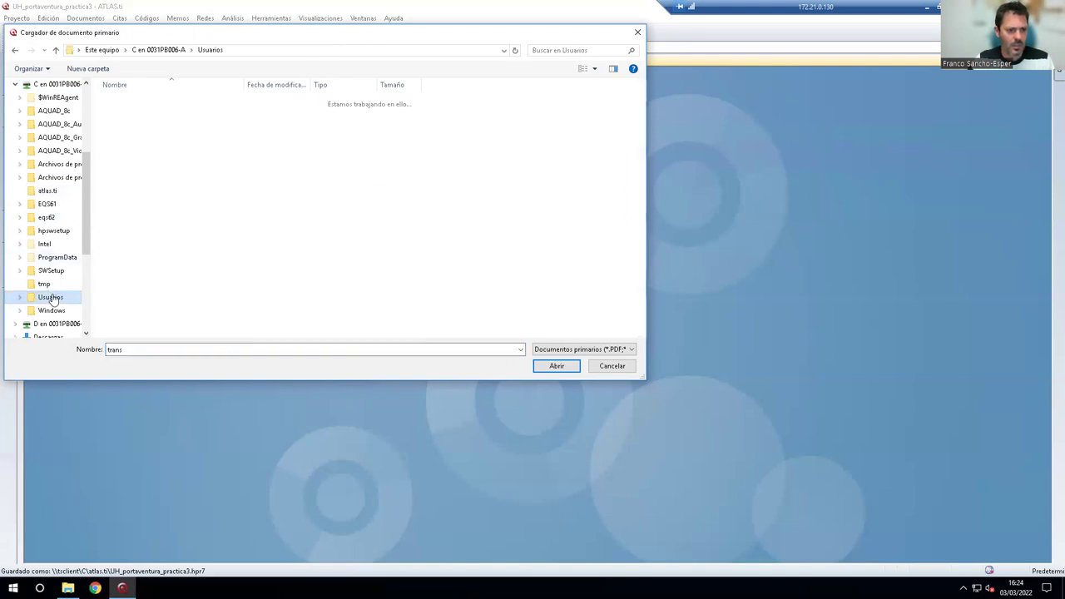
double_click(133, 124)
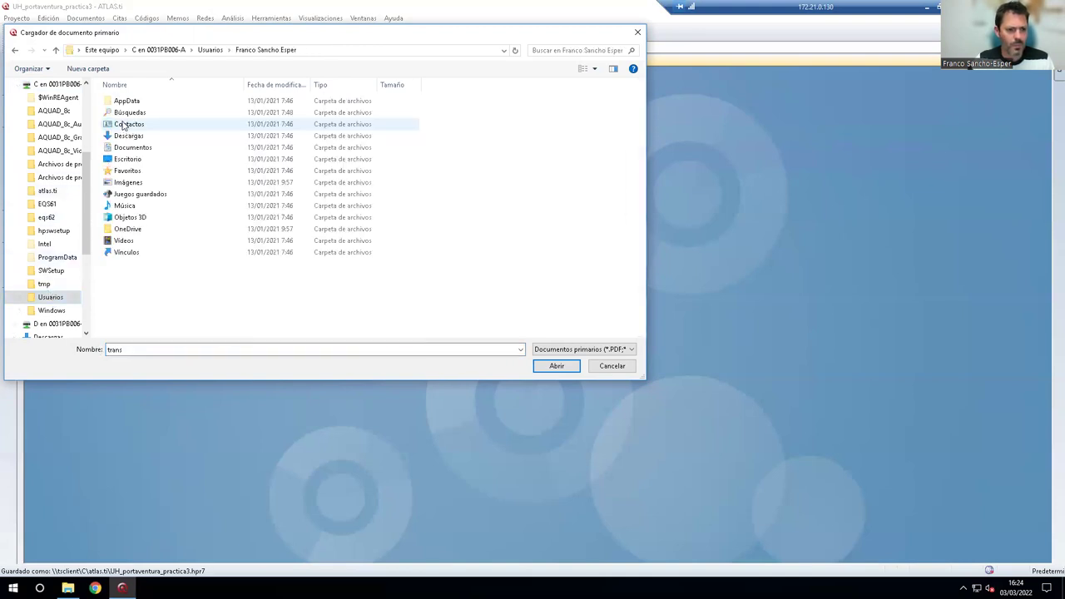
double_click(131, 136)
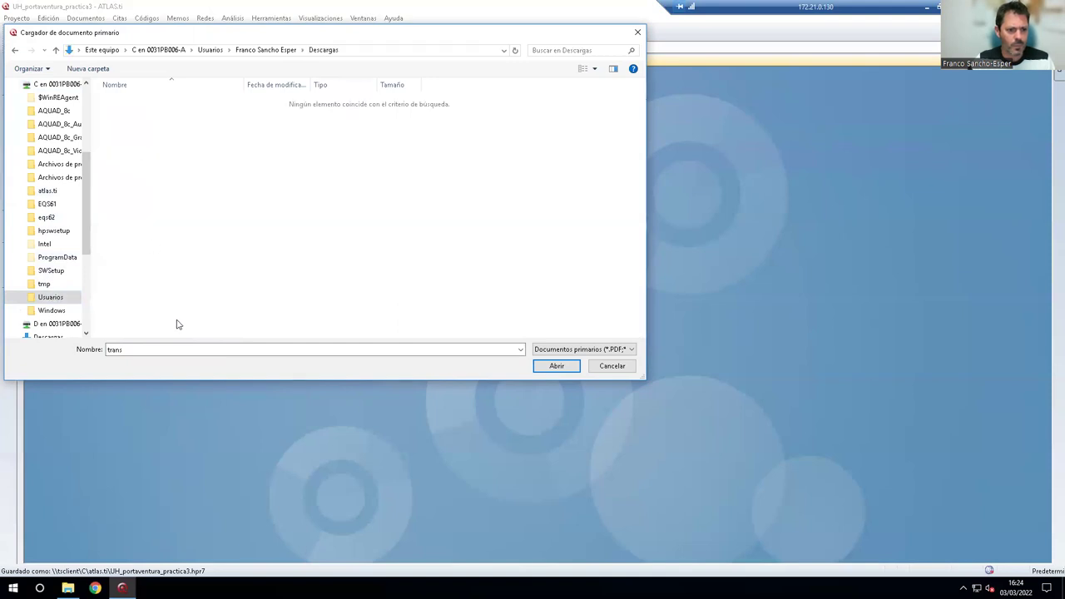
click(14, 50)
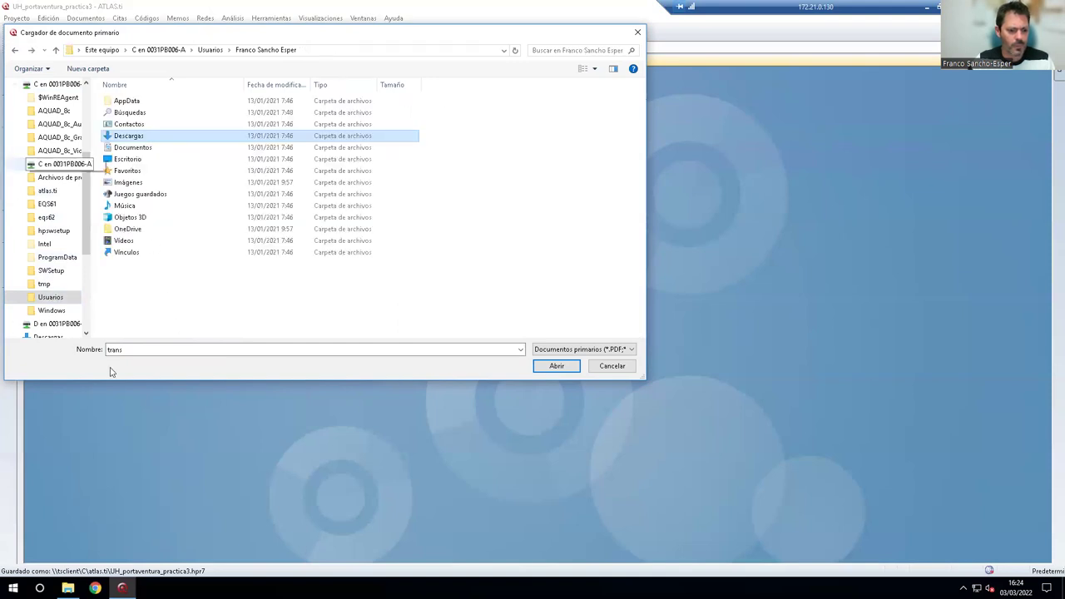
click(67, 588)
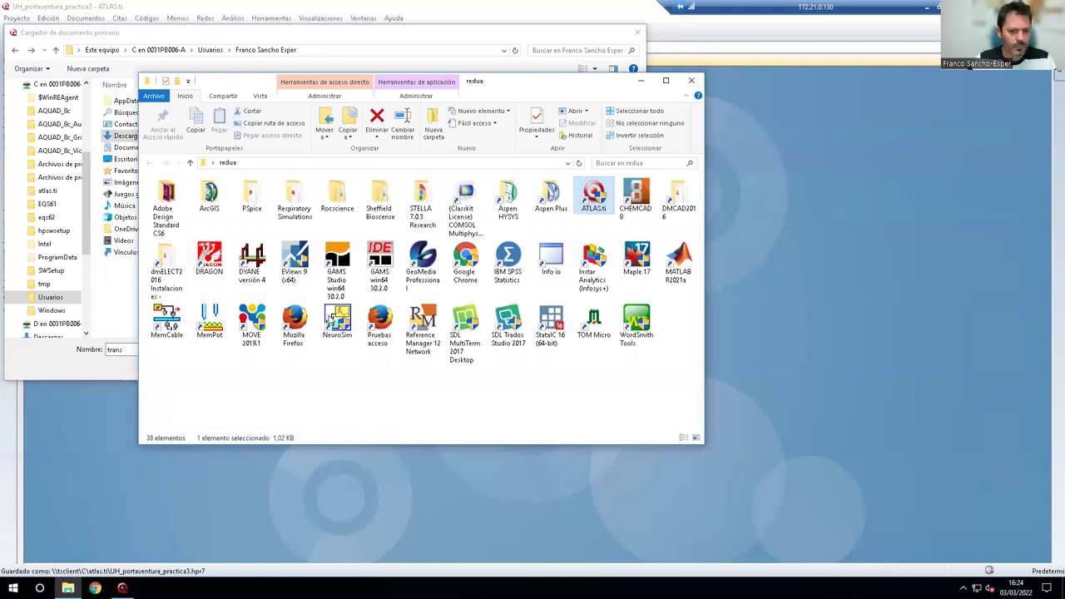
Restore the Remote Desktop to full screen and close the redua programs folder.
click(938, 6)
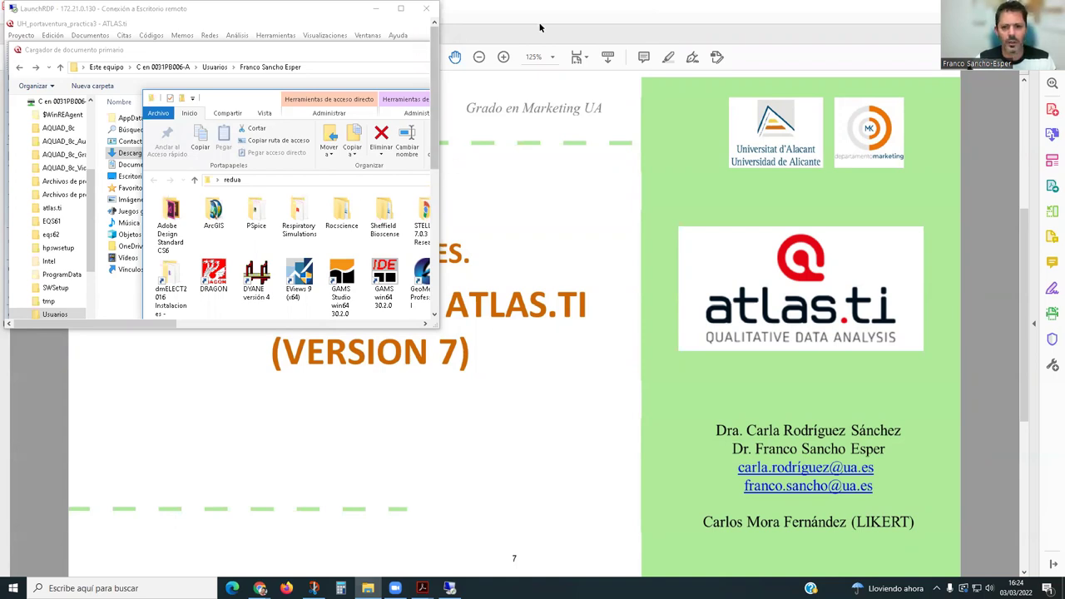
click(254, 24)
double_click(255, 24)
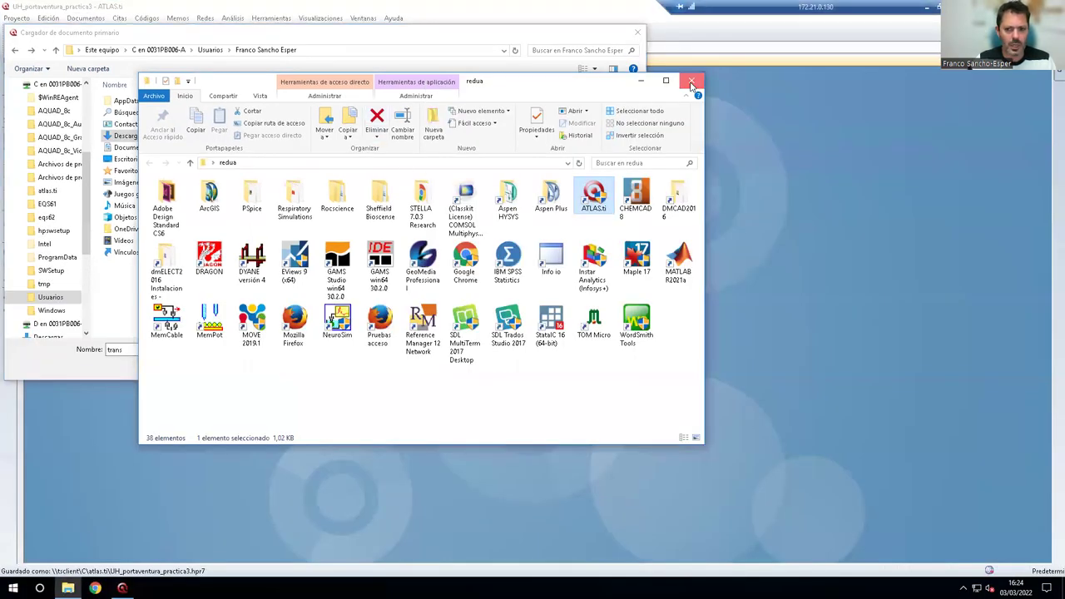
click(691, 84)
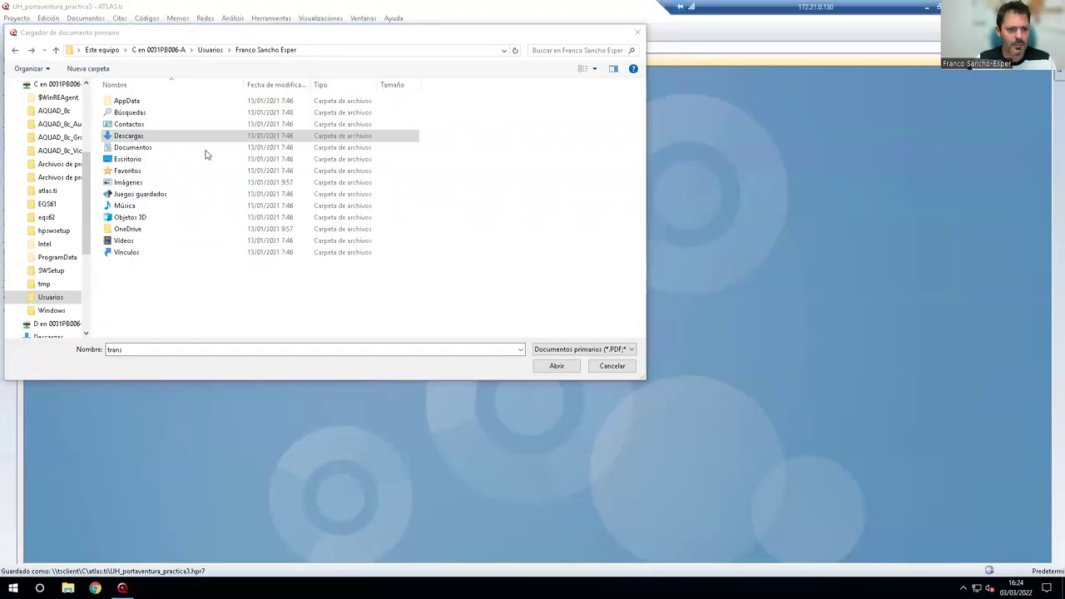
Load Transcripción La Fuente2.PDF from the user's Descargas folder as primary document P 2.
click(50, 297)
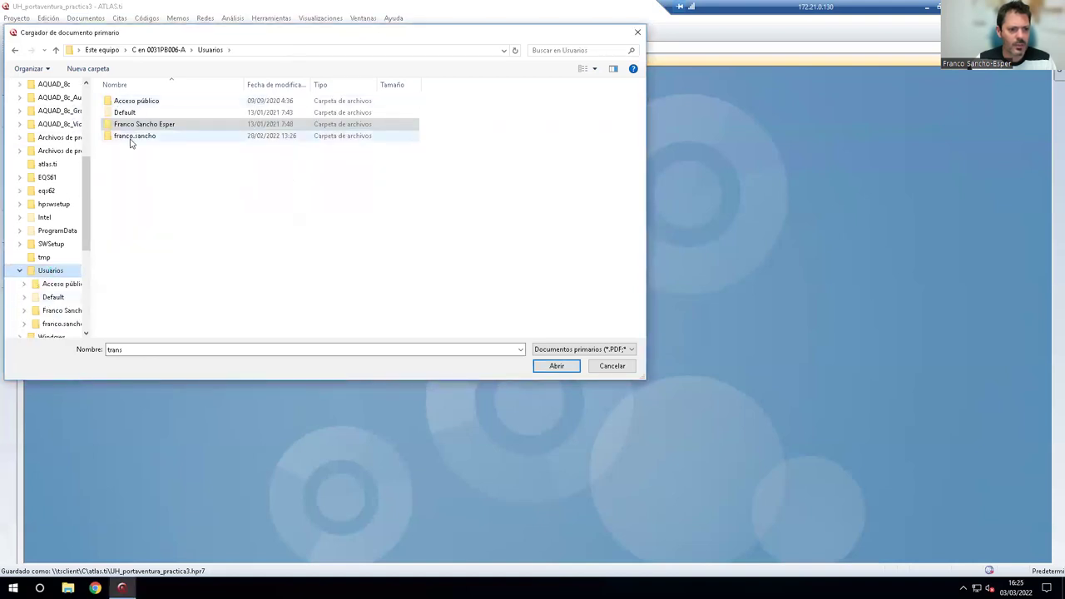
double_click(133, 135)
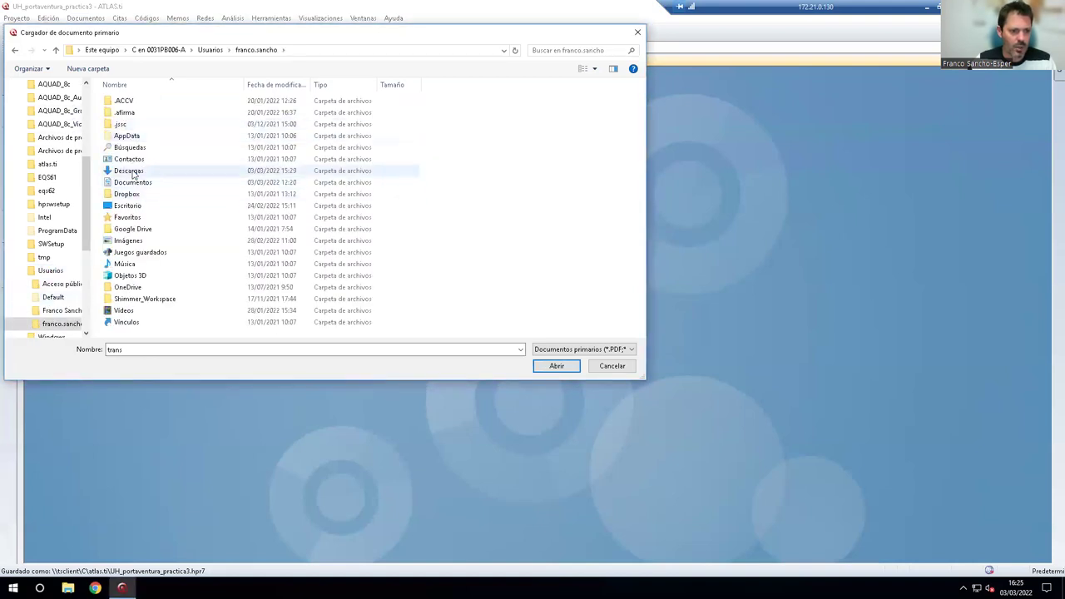
double_click(133, 171)
double_click(184, 349)
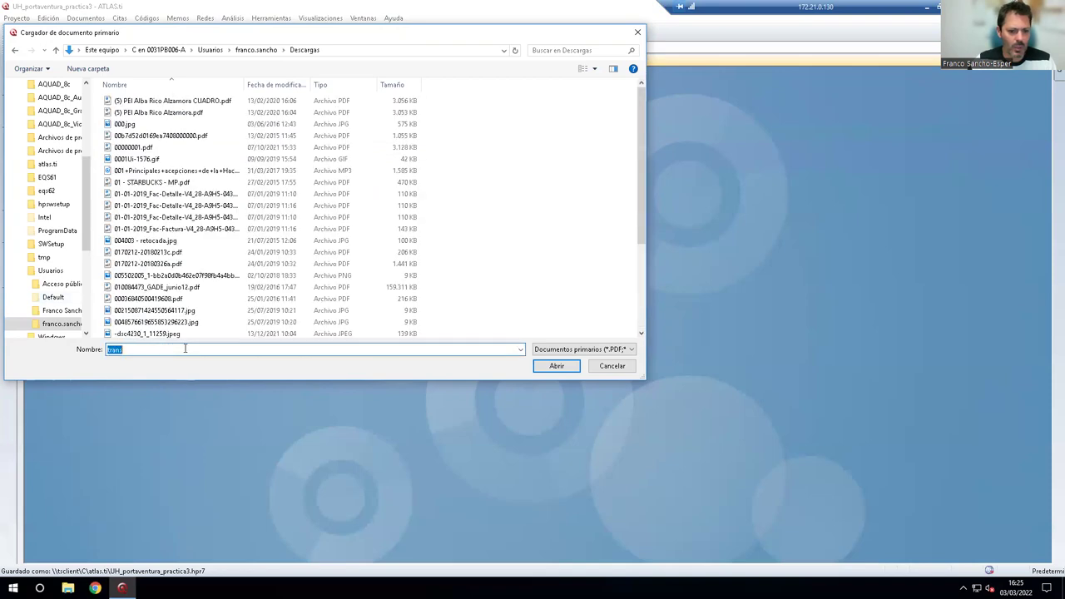
text(Transcripción La Fuente)
text(2)
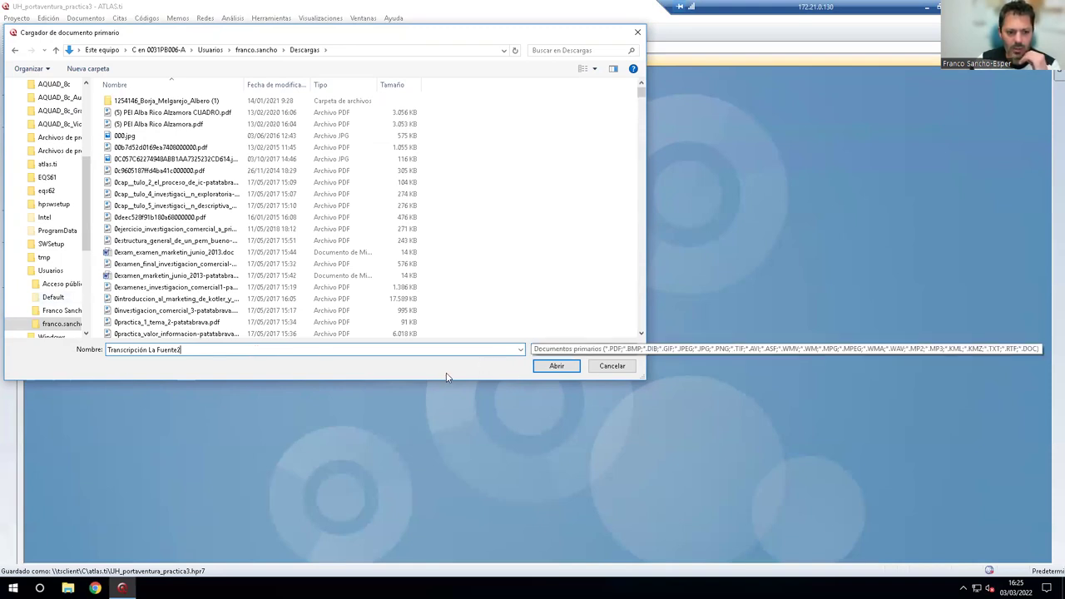
click(556, 367)
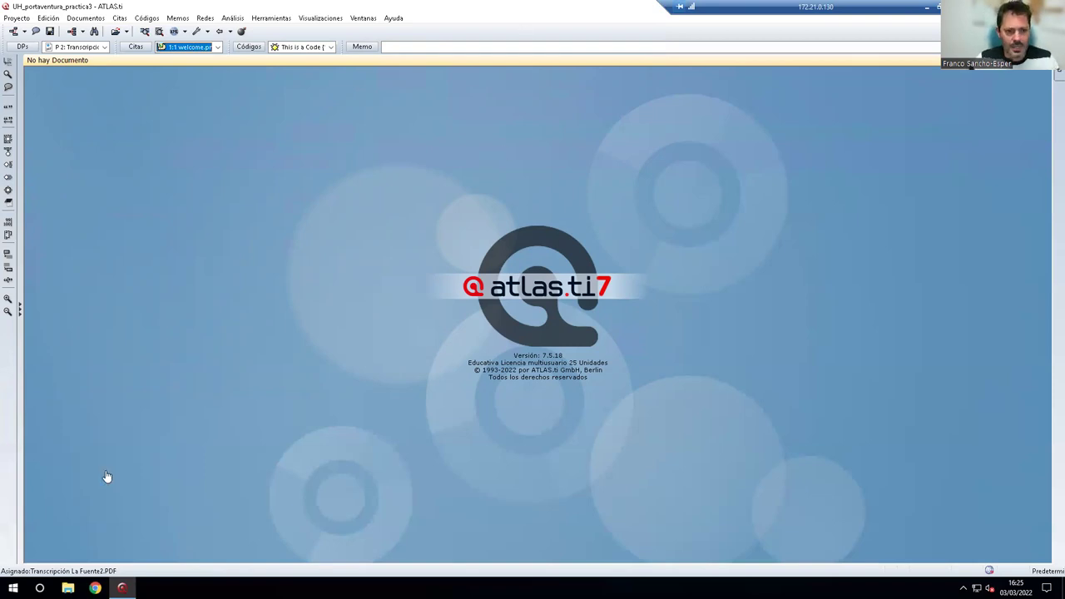
Open the primary documents manager, widen Familias, and open P 2 Transcripción La Fuente2 in the viewer.
click(70, 48)
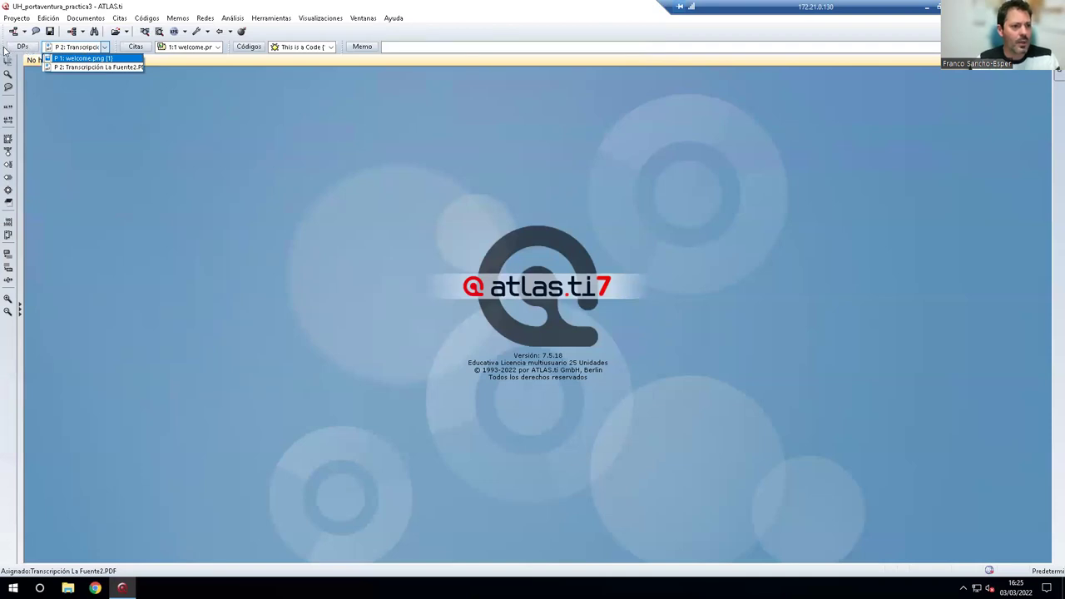
click(5, 48)
click(5, 45)
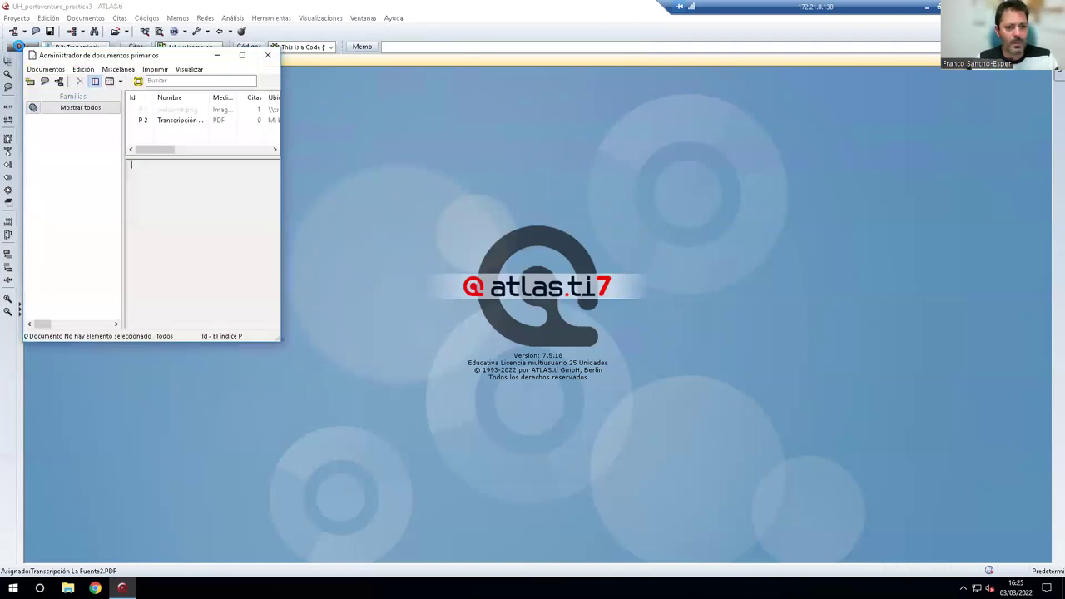
drag(281, 134, 883, 156)
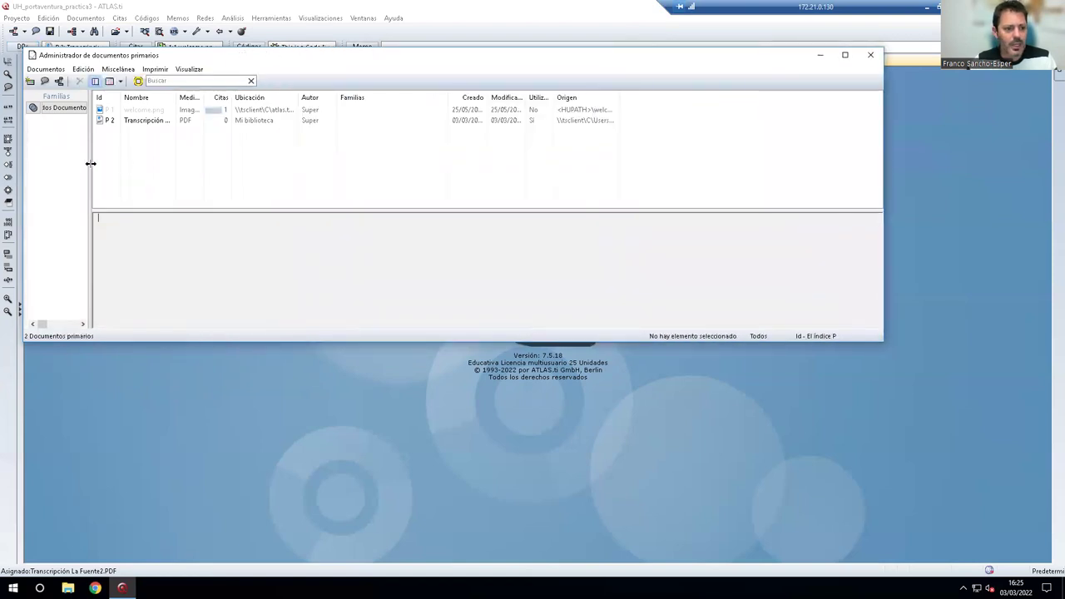
drag(91, 148, 237, 149)
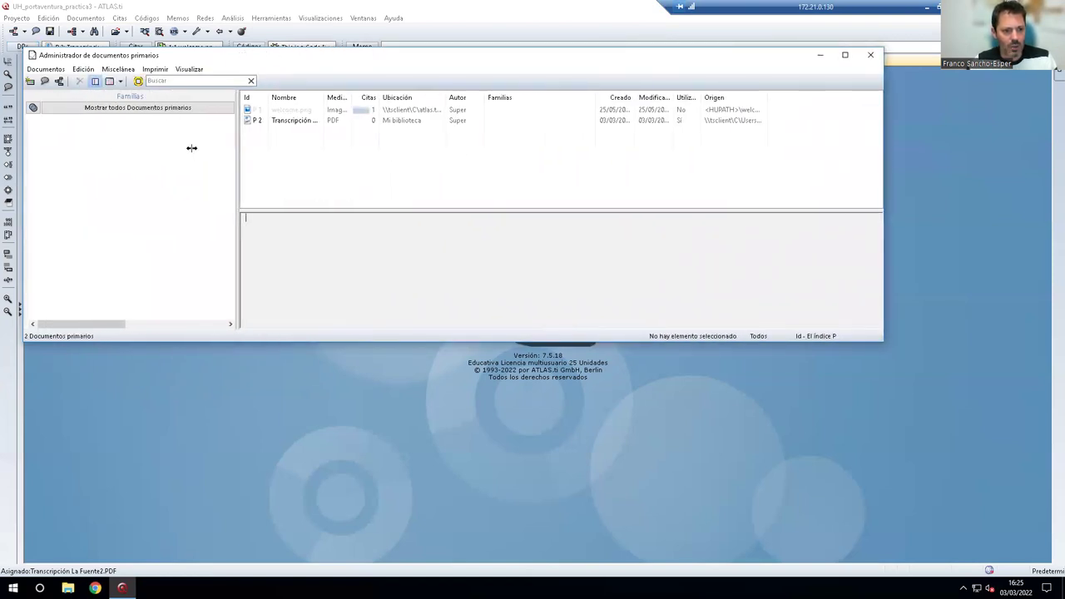
drag(308, 109, 321, 94)
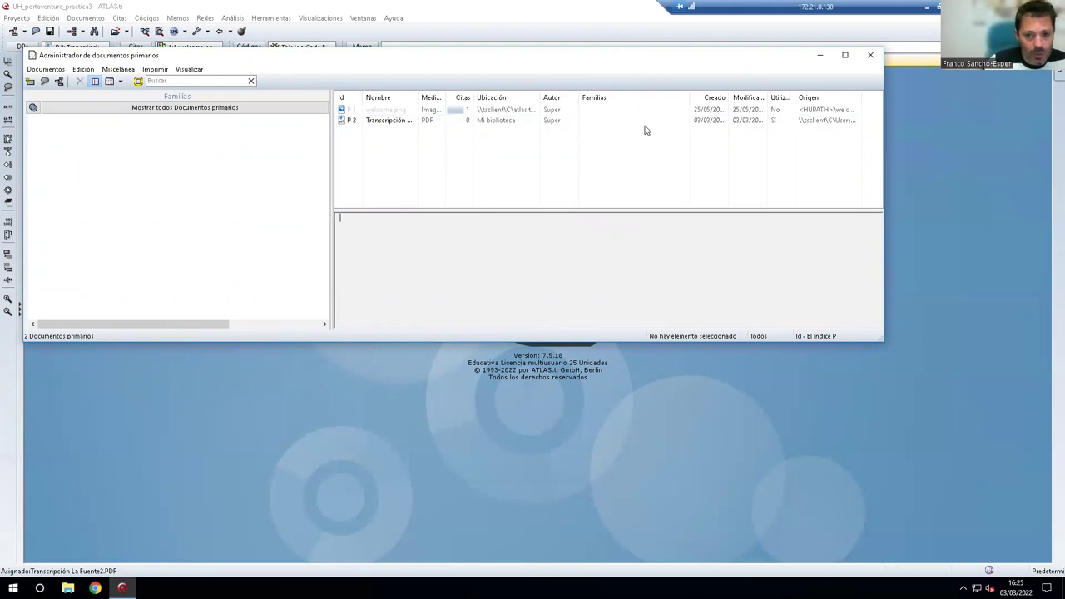
click(367, 124)
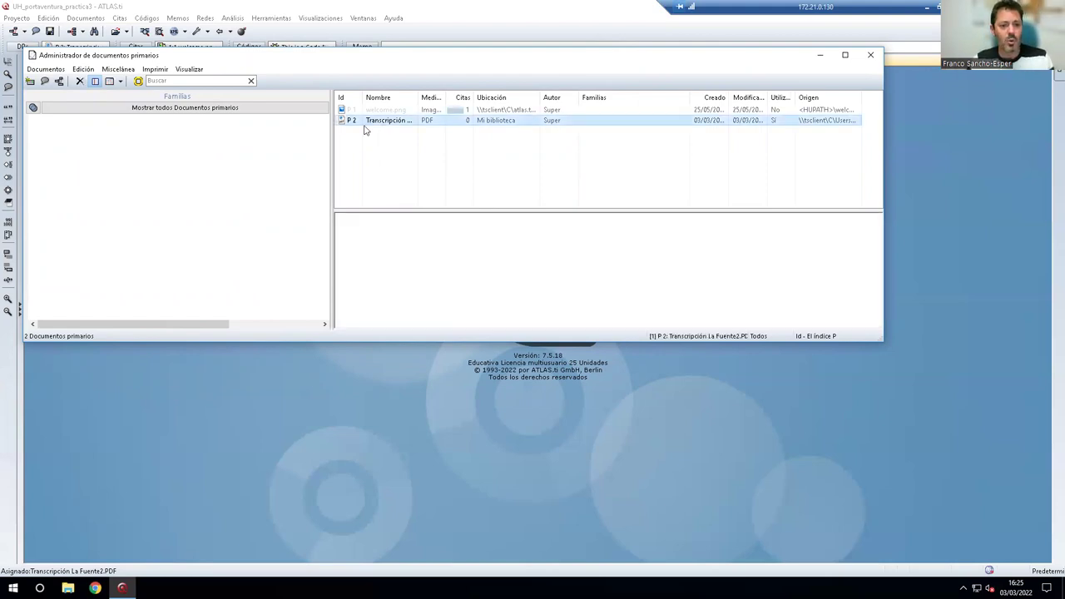
drag(324, 124, 338, 154)
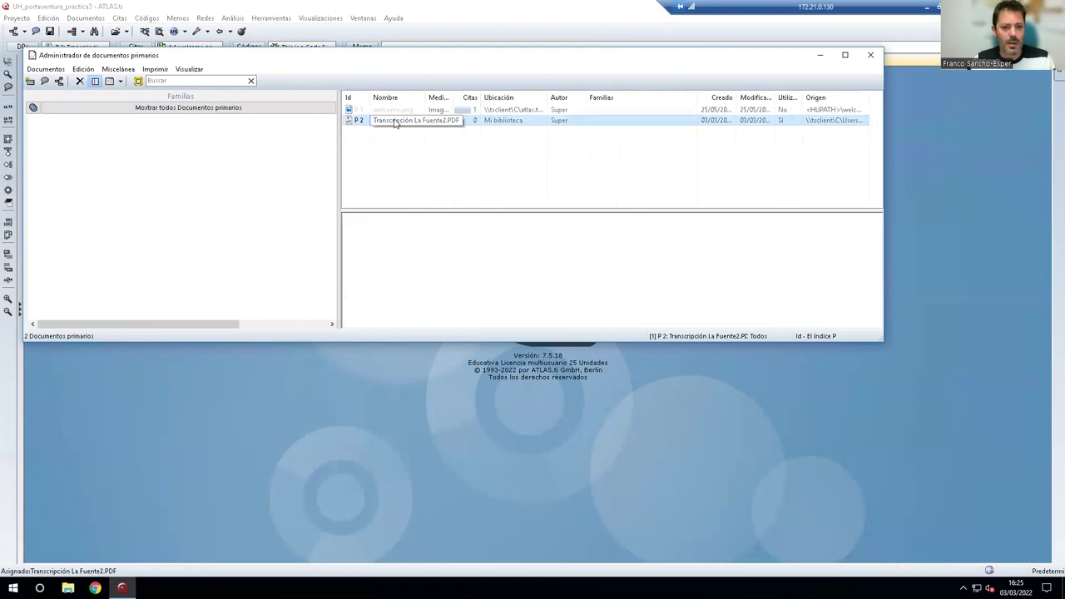
double_click(395, 123)
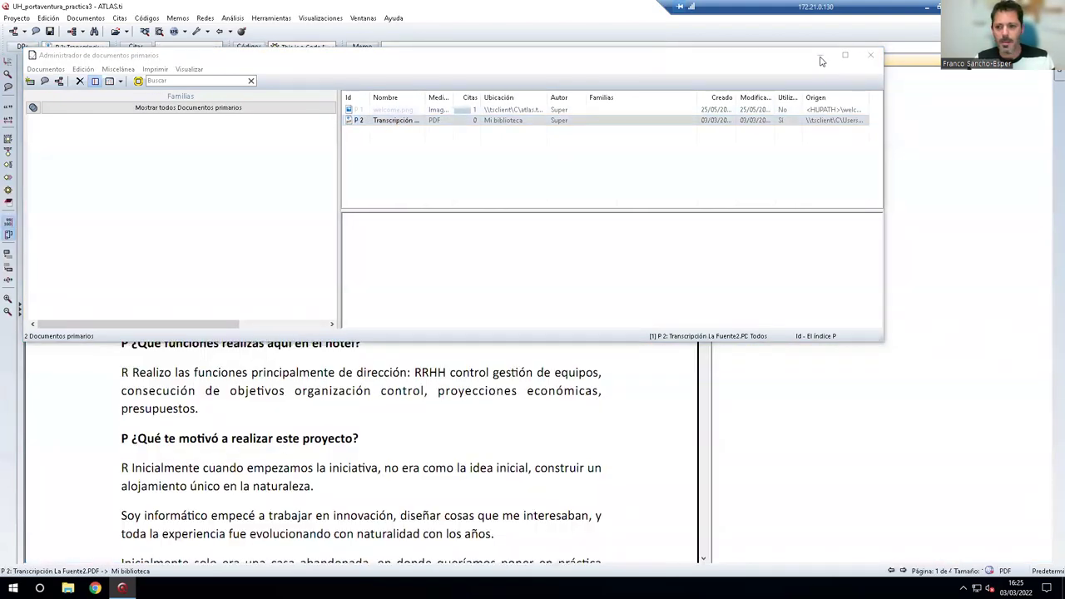
Close the document manager and select the text from 'primer hotel rural' to 'concepto de hotel distinto.'.
click(871, 56)
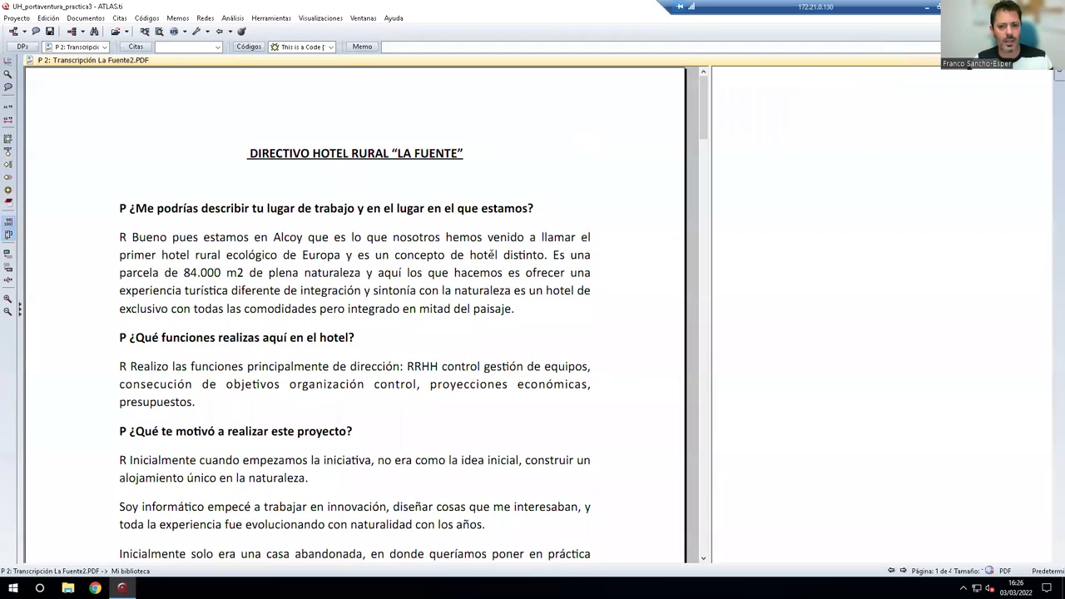
scroll(491, 255, up, 1)
drag(400, 559, 481, 559)
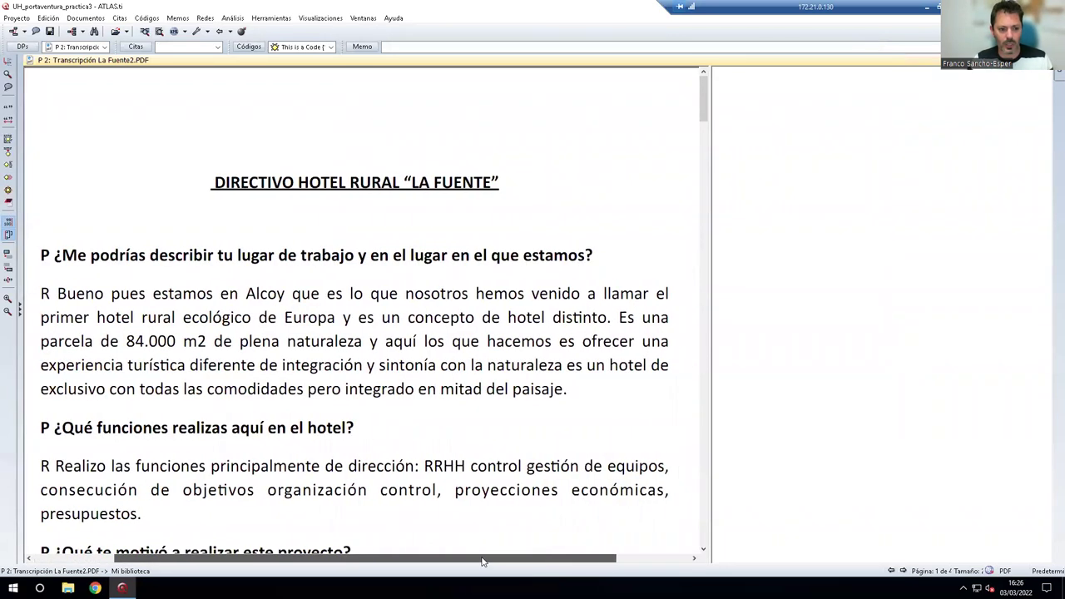
scroll(456, 441, down, 1)
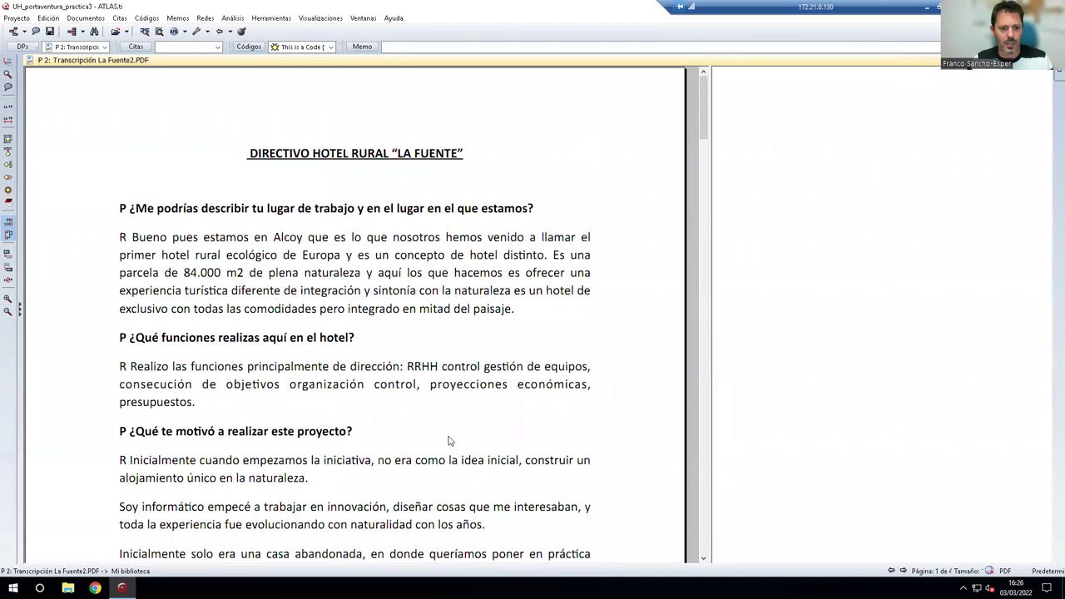
drag(131, 208, 558, 208)
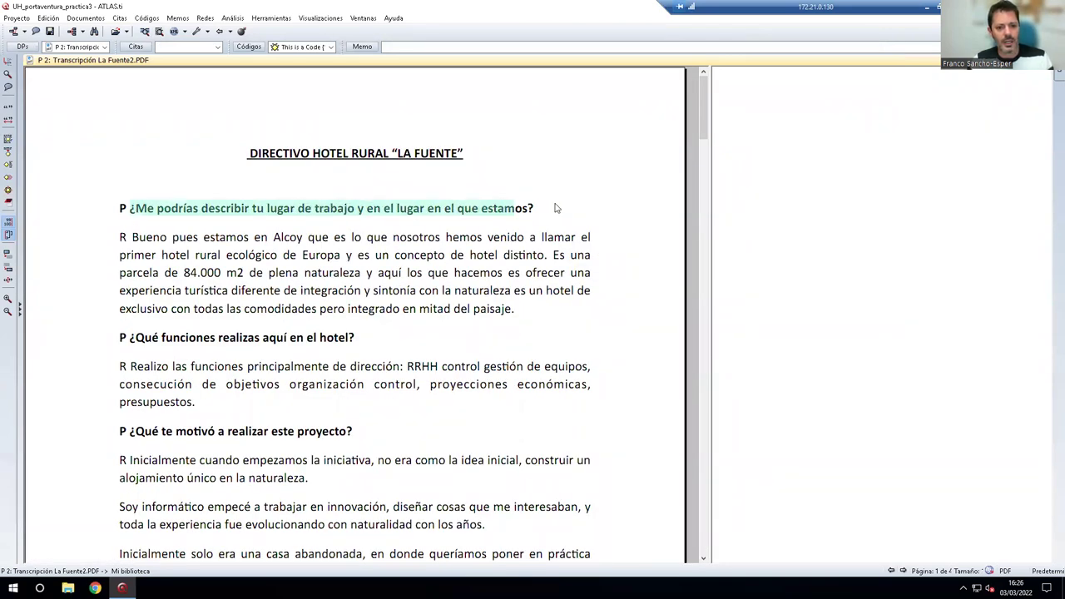
click(274, 273)
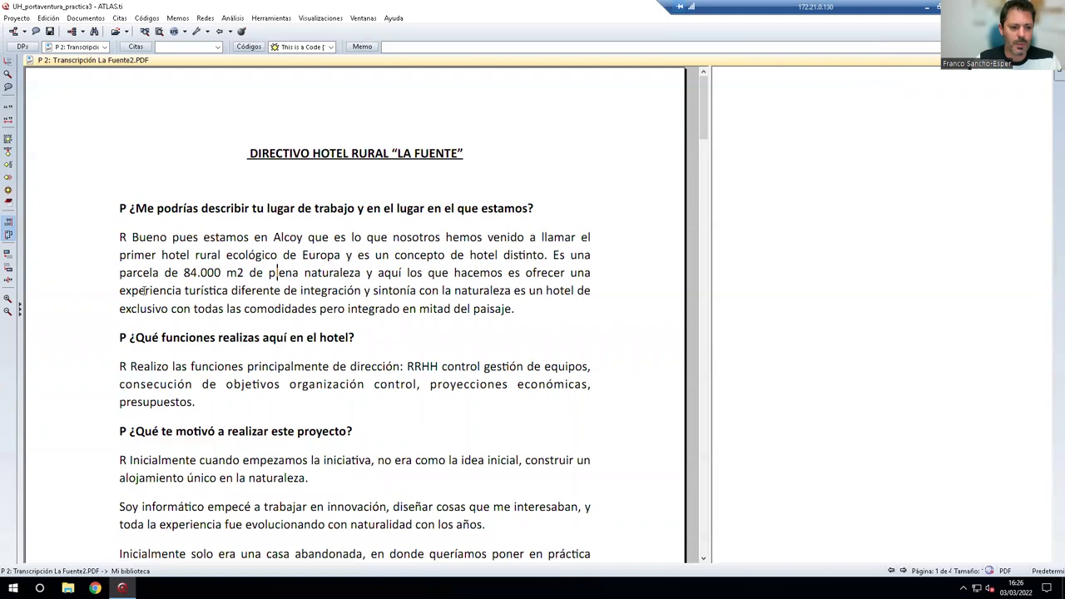
drag(120, 255, 547, 256)
drag(547, 256, 548, 263)
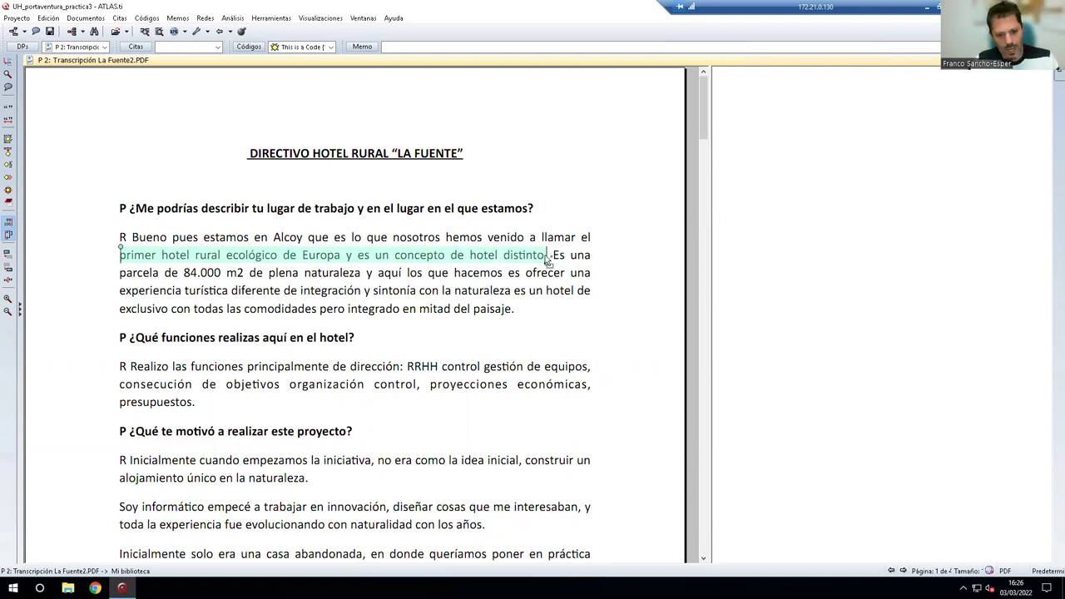
Create free quotations 2:1 from the ecological rural hotel sentence and 2:2 from '84.000 m2 de plena naturaleza'.
right_click(529, 259)
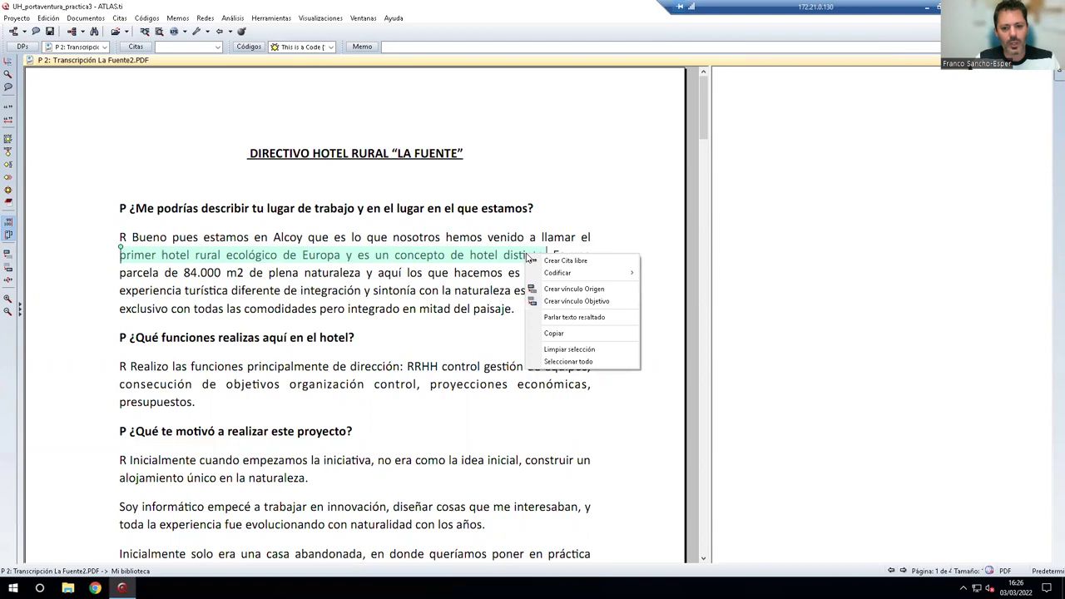
click(569, 261)
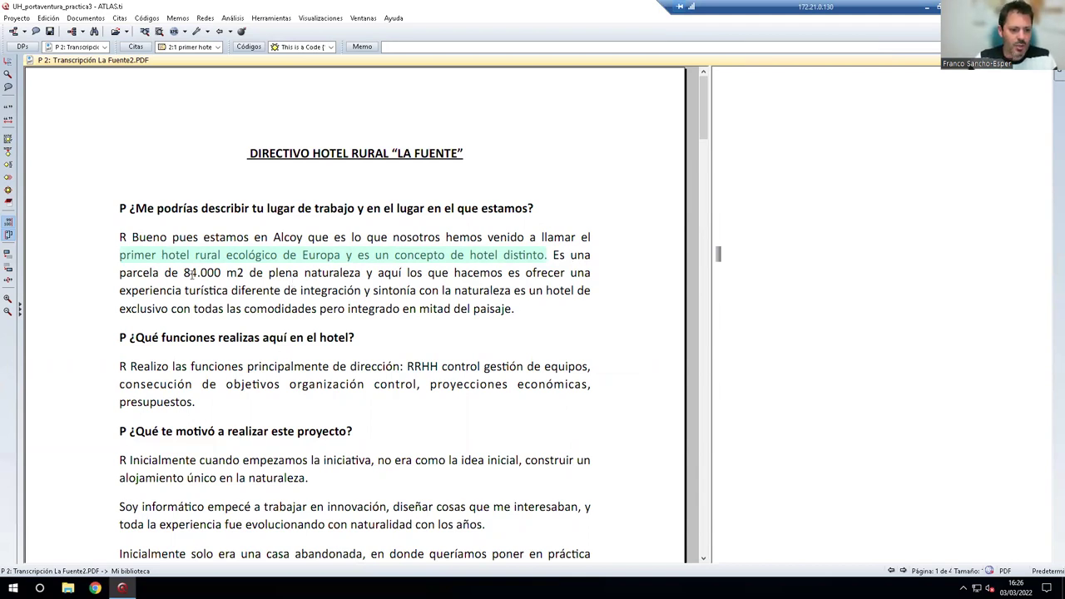
drag(185, 277, 362, 275)
right_click(347, 276)
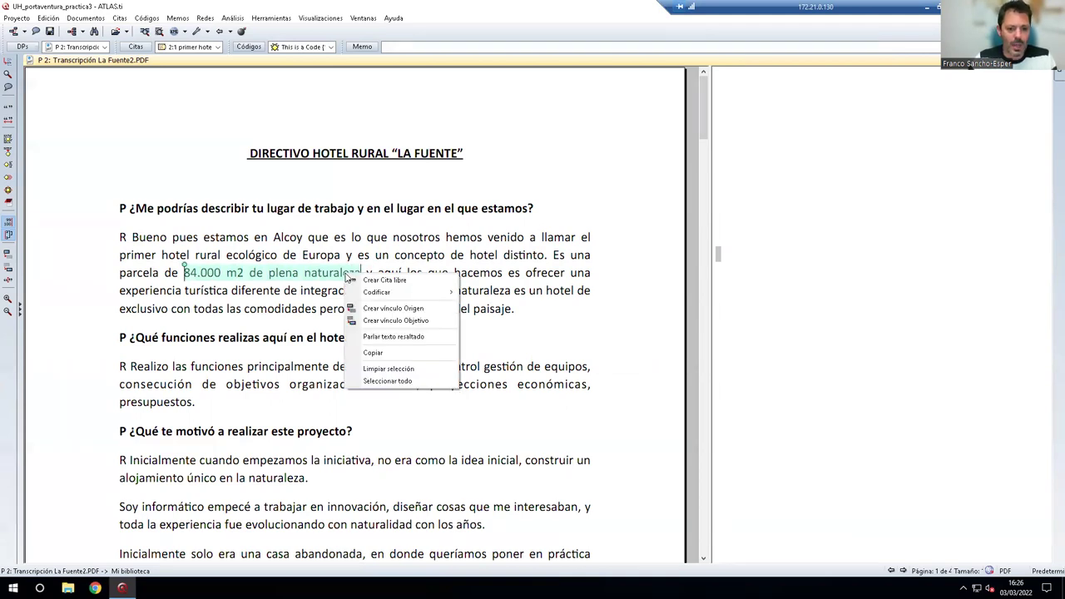
click(391, 281)
Check quotations 2:1 and 2:2 by selecting their markers in the right margin.
click(383, 329)
scroll(500, 382, down, 5)
scroll(496, 391, down, 7)
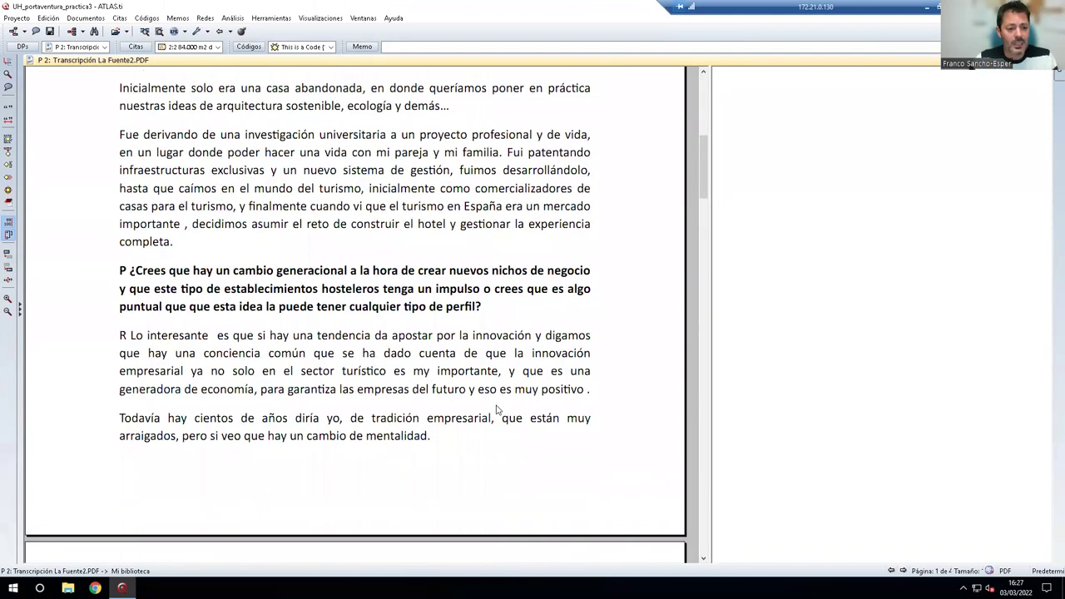
scroll(497, 409, down, 5)
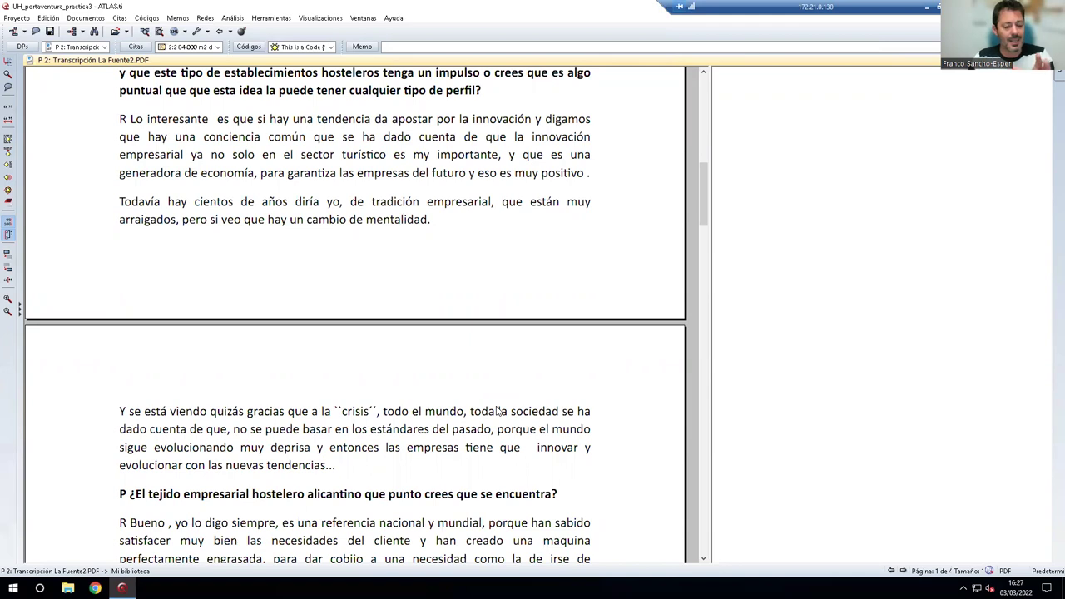
scroll(497, 409, up, 10)
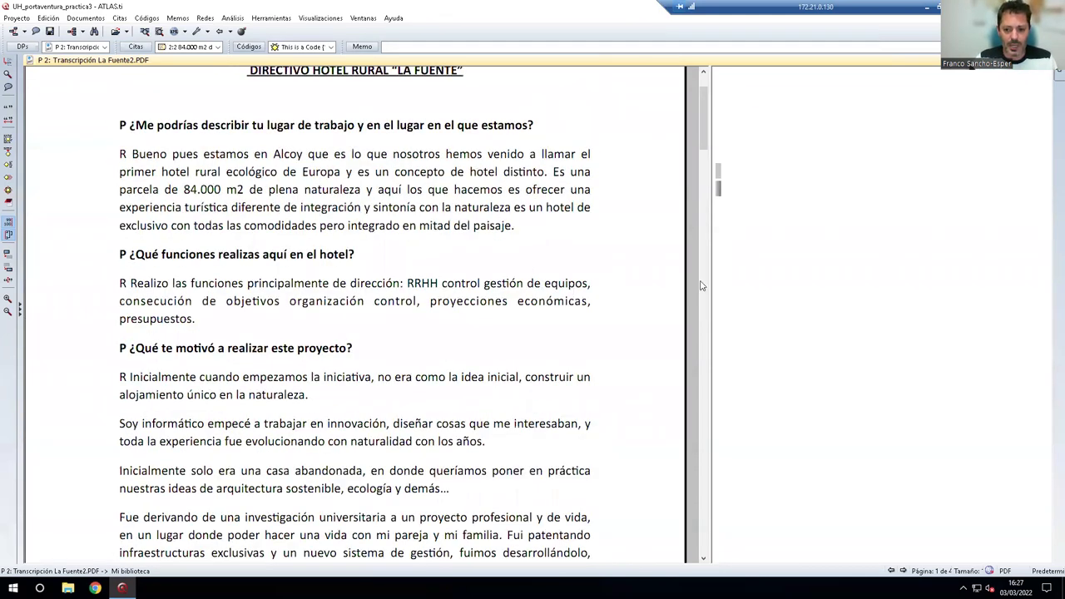
scroll(703, 285, up, 2)
click(716, 268)
click(716, 268)
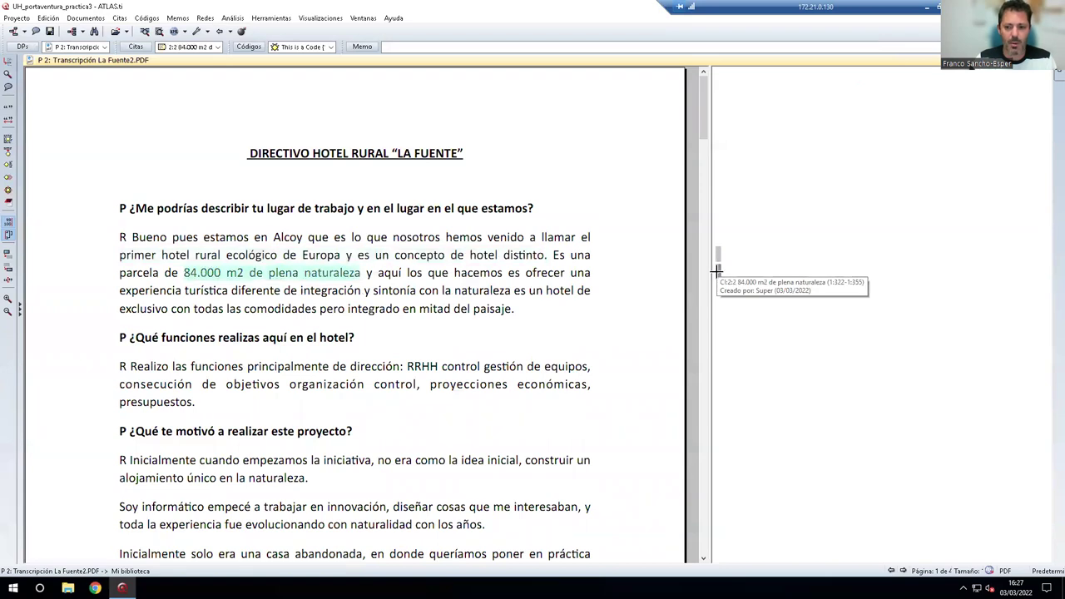